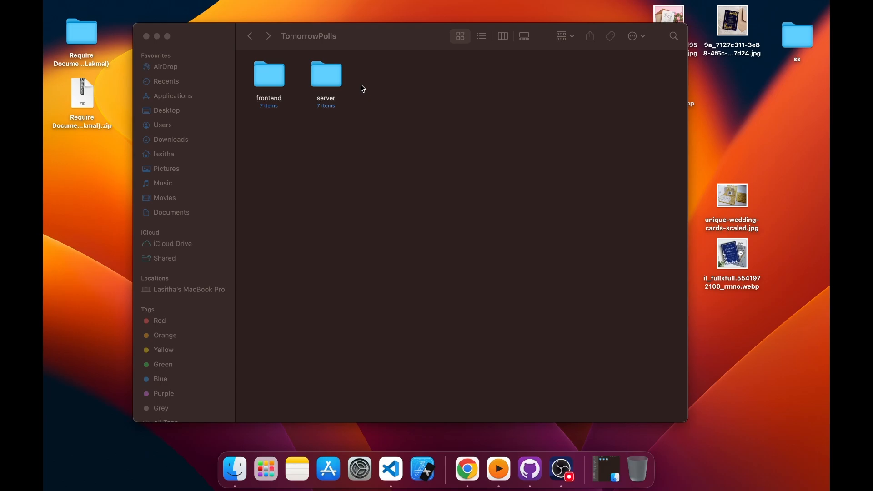
Show hidden items in the server folder and examine its .git, .gitattributes and .gitignore entries
{"action": "double_click", "coordinate": [325, 84]}
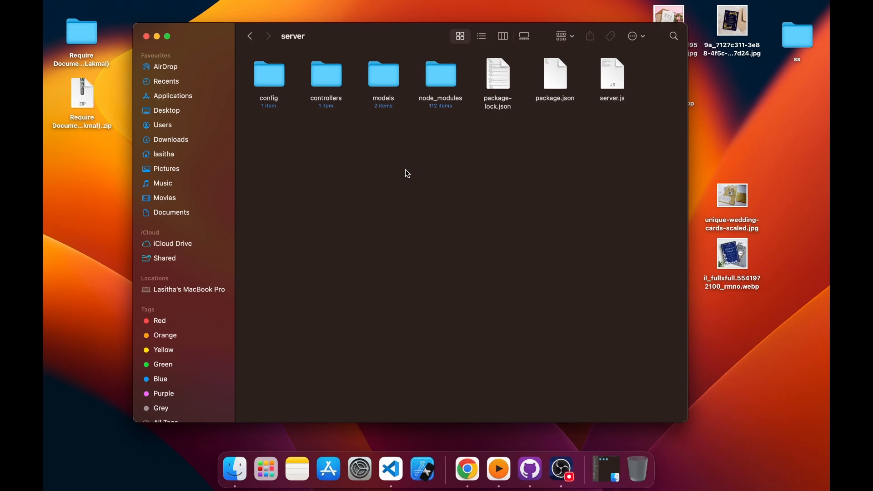
{"action": "key", "text": "super+shift+period"}
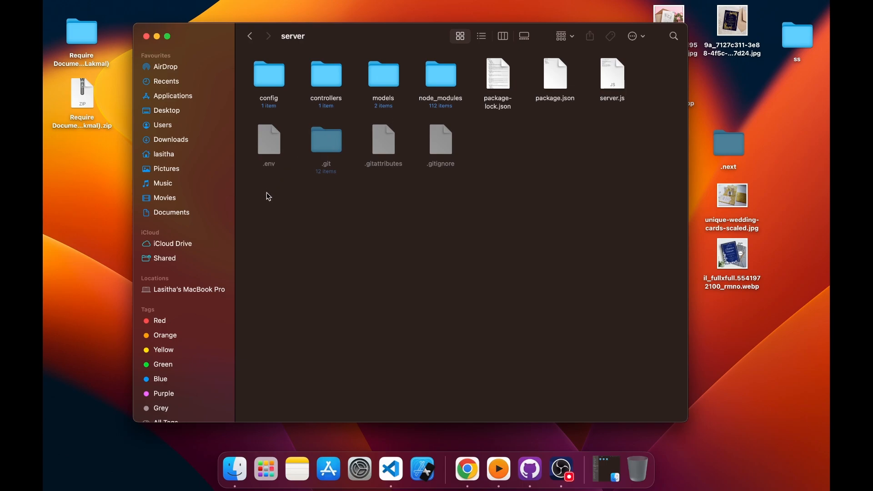
{"action": "left_click_drag", "start_coordinate": [289, 208], "coordinate": [450, 177]}
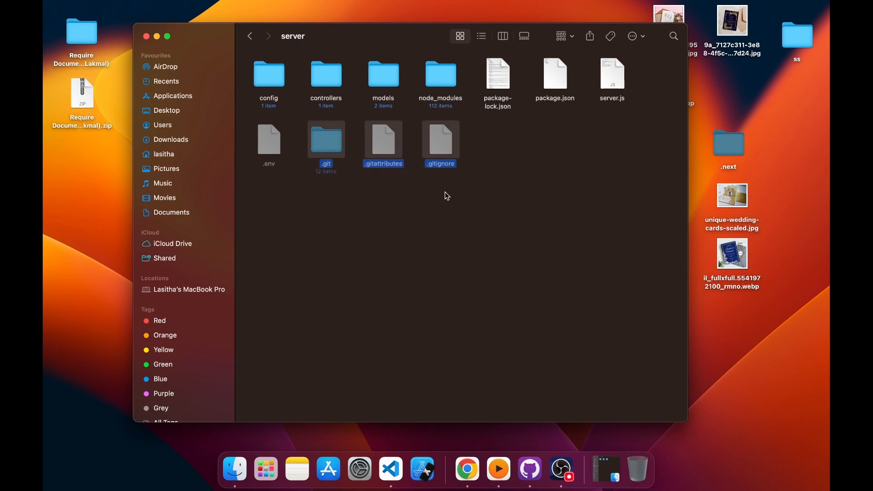
{"action": "left_click", "coordinate": [436, 210]}
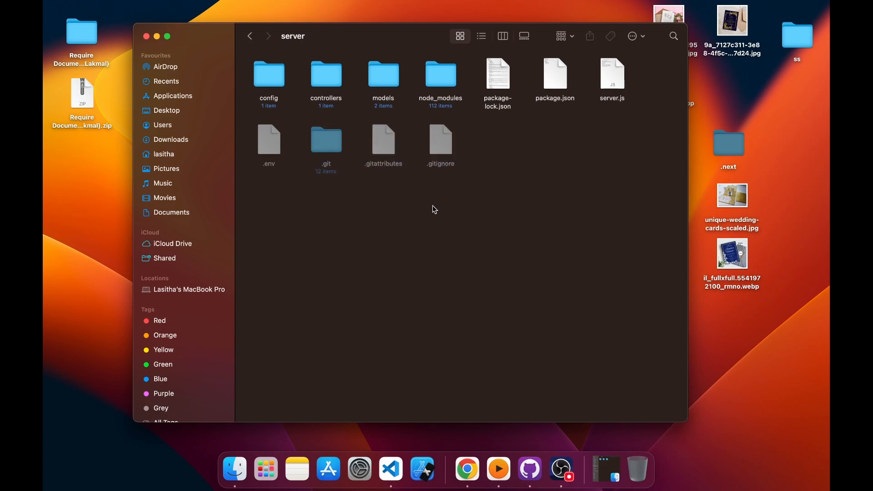
Check the frontend folder for hidden Git files and return to the TomorrowPolls folder
{"action": "left_click", "coordinate": [251, 37]}
{"action": "double_click", "coordinate": [271, 81]}
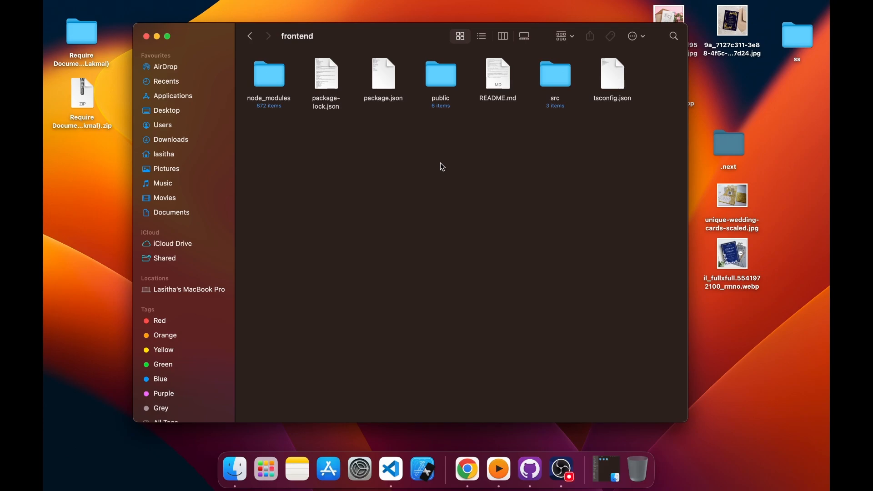
{"action": "left_click", "coordinate": [250, 36]}
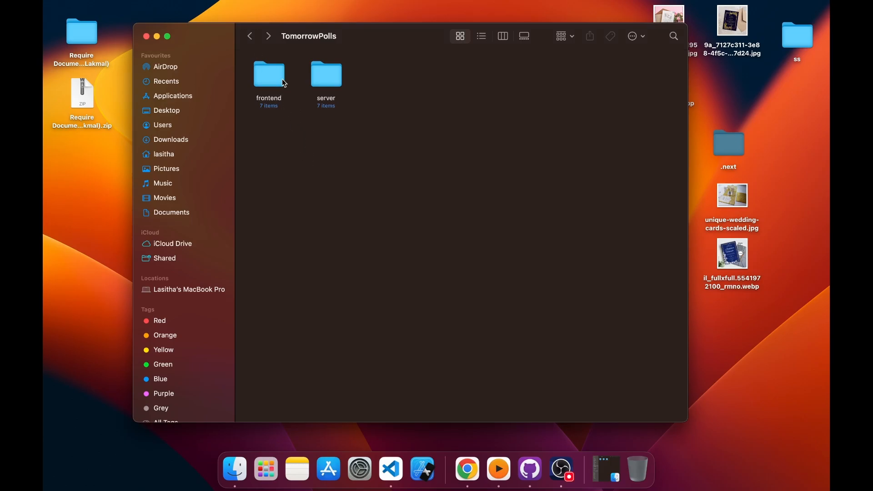
Switch to GitHub Desktop, look through the repository list and position its window below the TomorrowPolls folders
{"action": "left_click", "coordinate": [537, 466]}
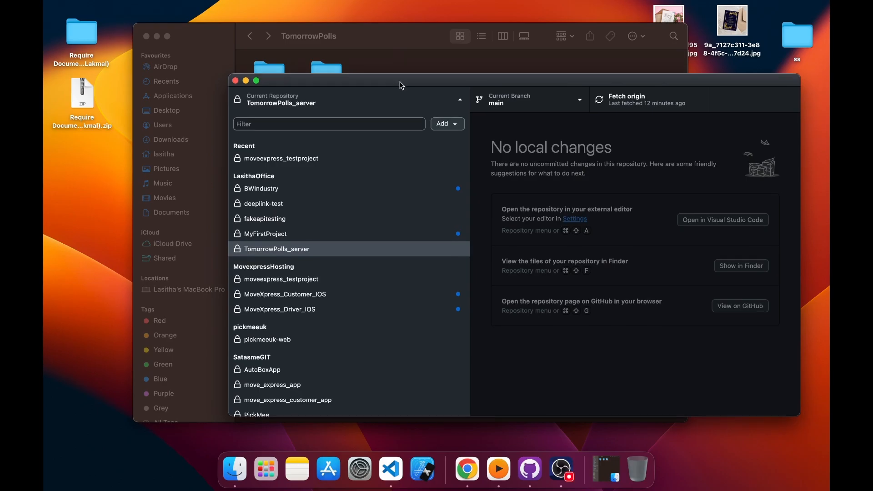
{"action": "left_click_drag", "start_coordinate": [400, 81], "coordinate": [339, 78]}
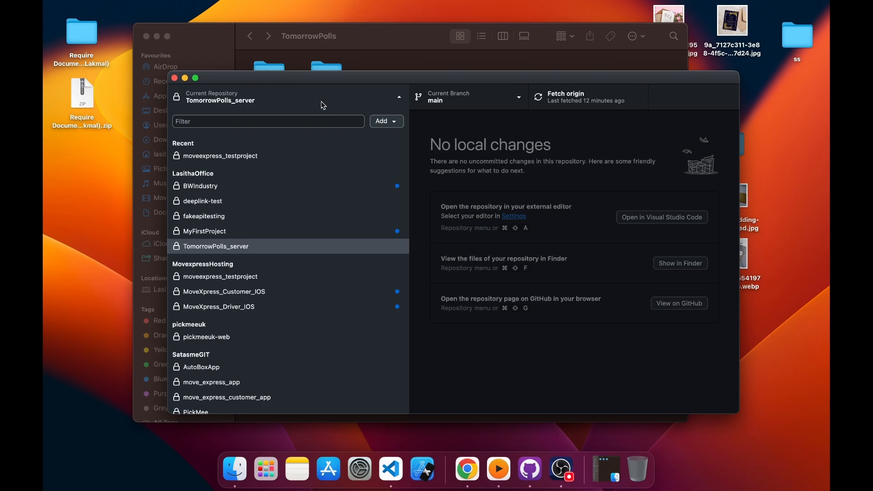
{"action": "mouse_move", "coordinate": [318, 77]}
{"action": "left_mouse_down"}
{"action": "mouse_move", "coordinate": [326, 87]}
{"action": "mouse_move", "coordinate": [315, 79]}
{"action": "left_mouse_up"}
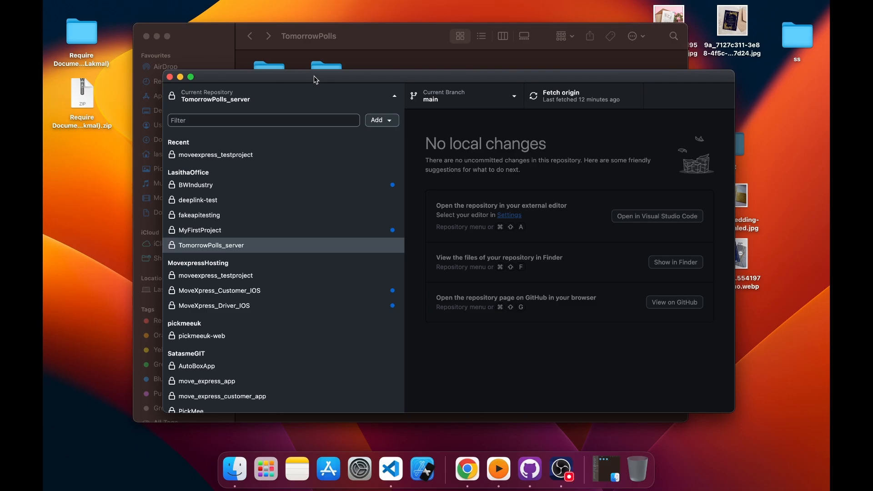
{"action": "mouse_move", "coordinate": [317, 80]}
{"action": "left_mouse_down"}
{"action": "mouse_move", "coordinate": [329, 94]}
{"action": "mouse_move", "coordinate": [326, 85]}
{"action": "left_mouse_up"}
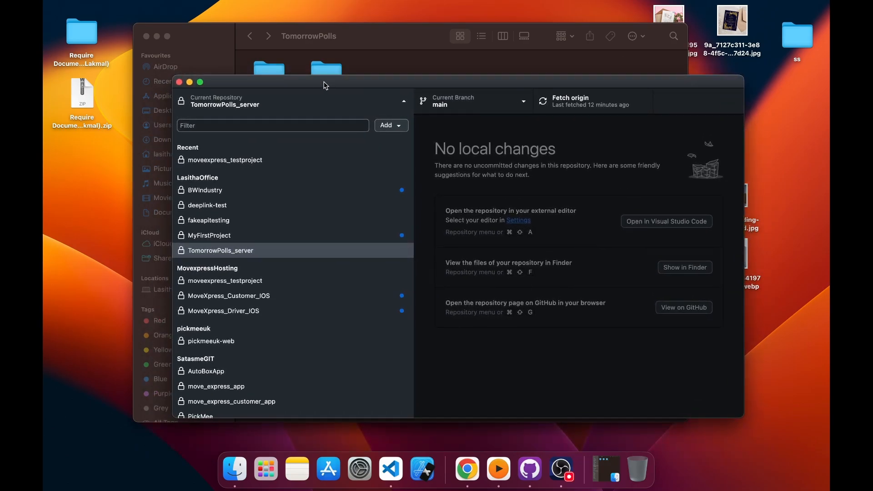
{"action": "scroll", "coordinate": [304, 217], "scroll_direction": "down", "scroll_amount": 2}
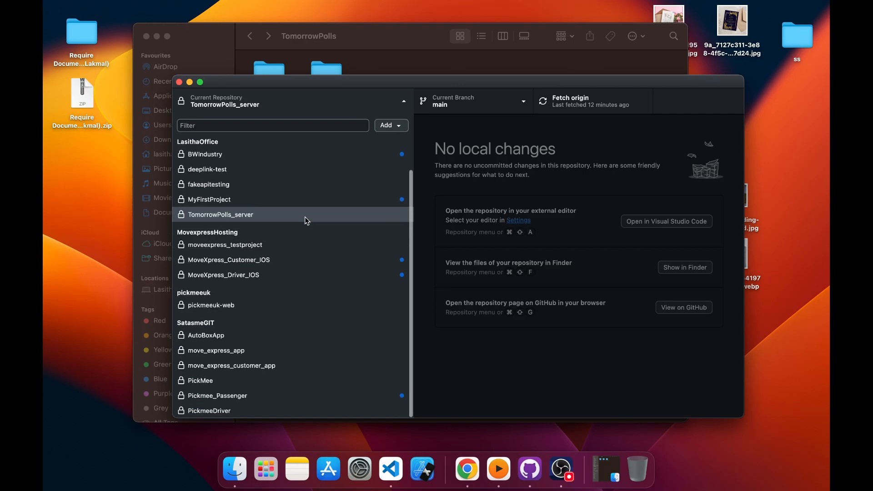
{"action": "scroll", "coordinate": [305, 217], "scroll_direction": "up", "scroll_amount": 2}
{"action": "left_click_drag", "start_coordinate": [340, 81], "coordinate": [340, 79]}
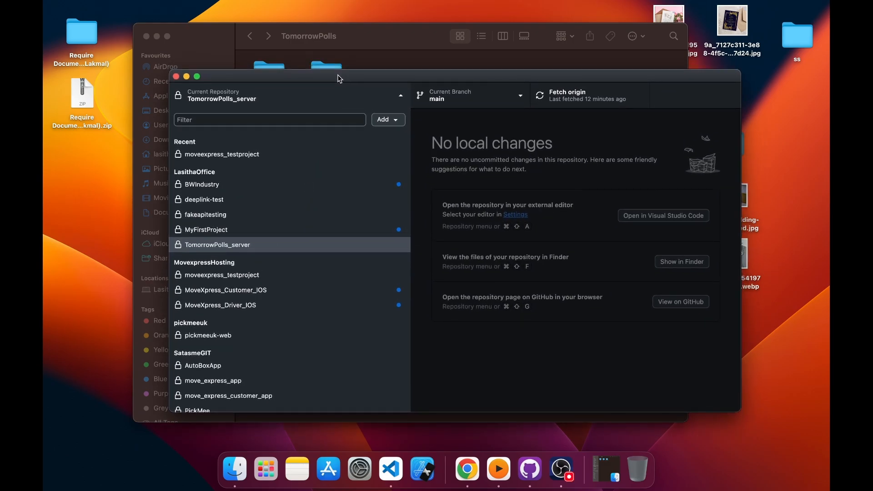
{"action": "scroll", "coordinate": [264, 230], "scroll_direction": "down", "scroll_amount": 2}
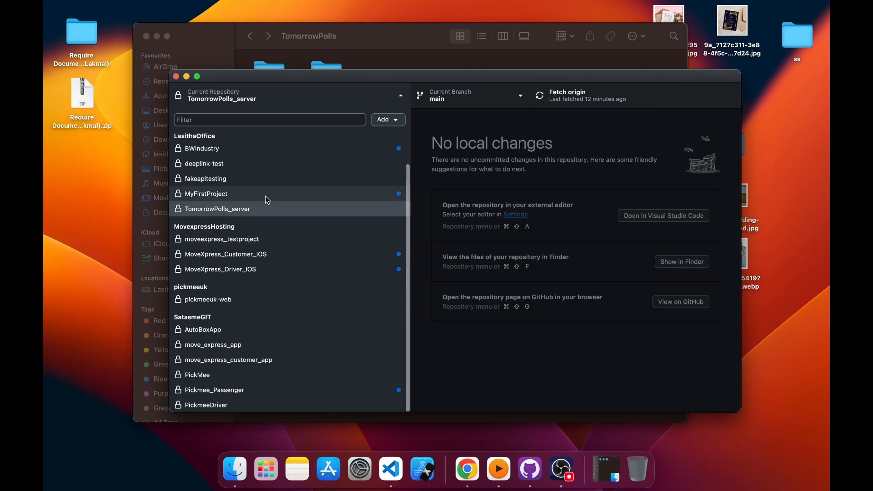
{"action": "scroll", "coordinate": [267, 192], "scroll_direction": "up", "scroll_amount": 2}
{"action": "scroll", "coordinate": [267, 191], "scroll_direction": "down", "scroll_amount": 2}
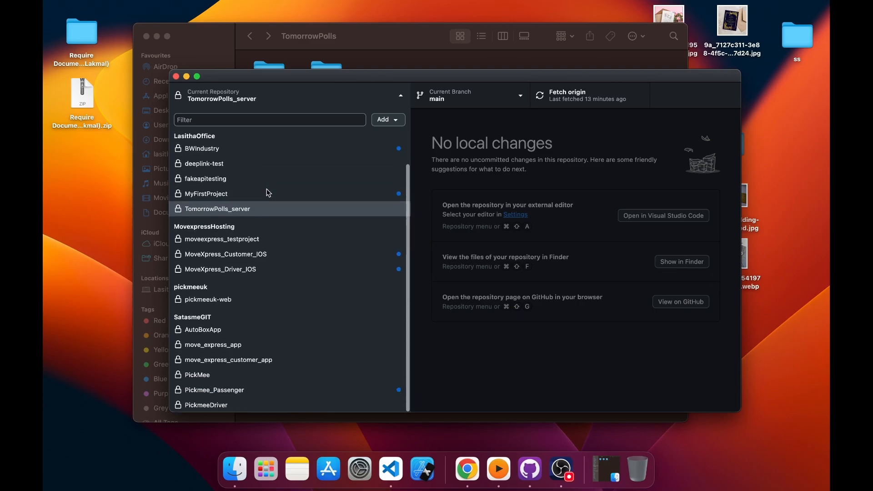
{"action": "scroll", "coordinate": [268, 191], "scroll_direction": "up", "scroll_amount": 2}
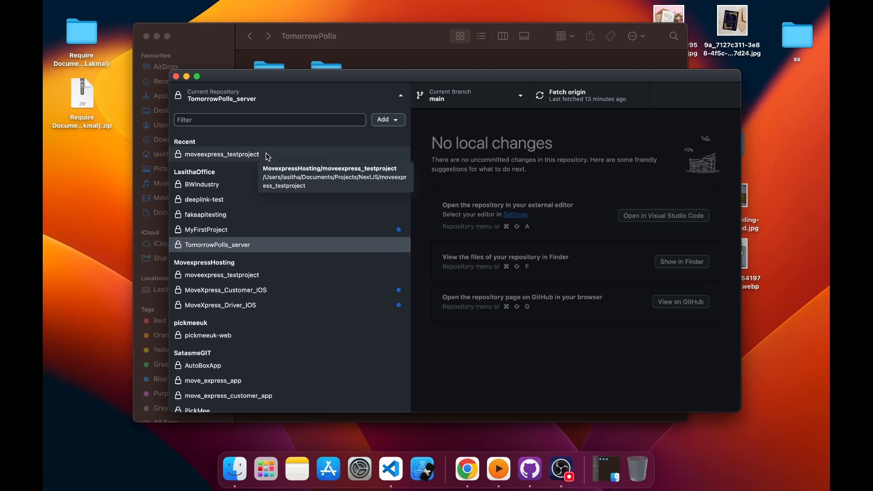
{"action": "left_click_drag", "start_coordinate": [352, 80], "coordinate": [353, 118]}
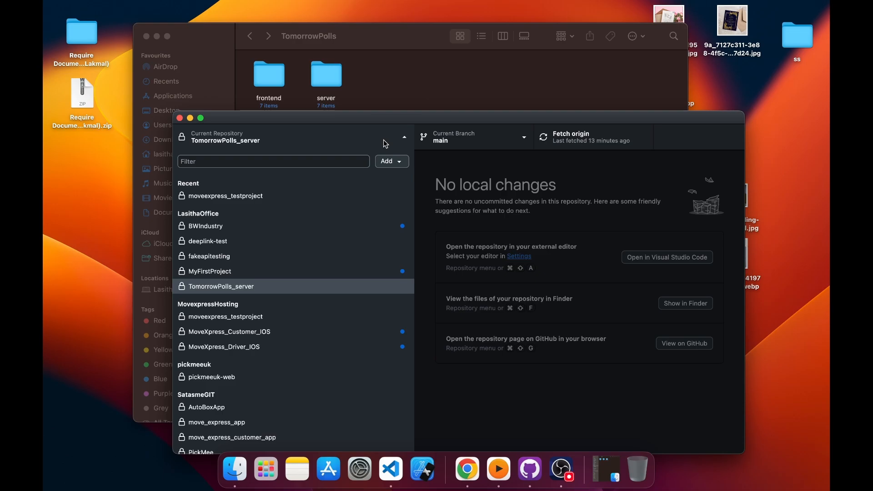
Choose the TomorrowPolls frontend folder as an existing local repository, and start creating a new repository there instead
{"action": "left_click", "coordinate": [399, 163]}
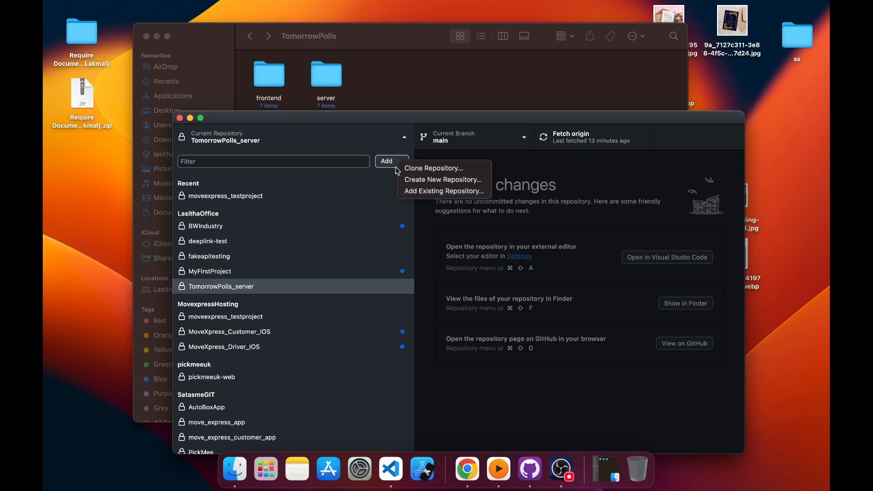
{"action": "left_click", "coordinate": [435, 192]}
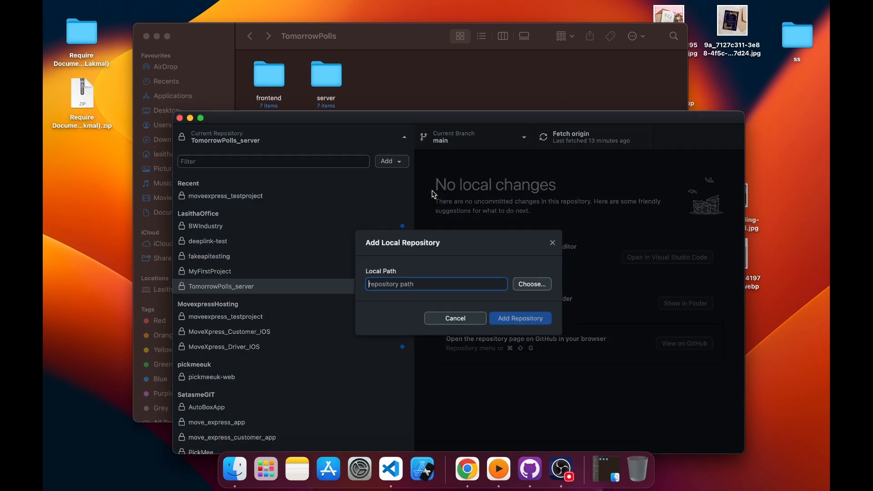
{"action": "left_click", "coordinate": [532, 283]}
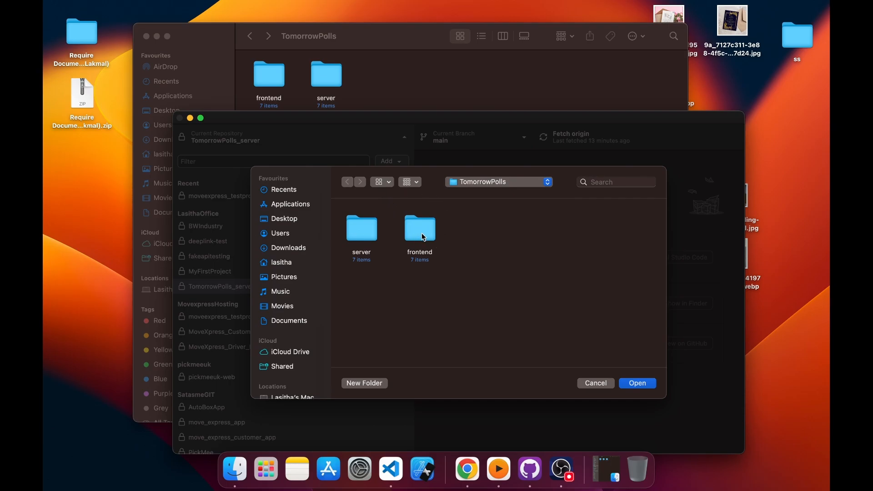
{"action": "left_click_drag", "start_coordinate": [454, 285], "coordinate": [343, 217]}
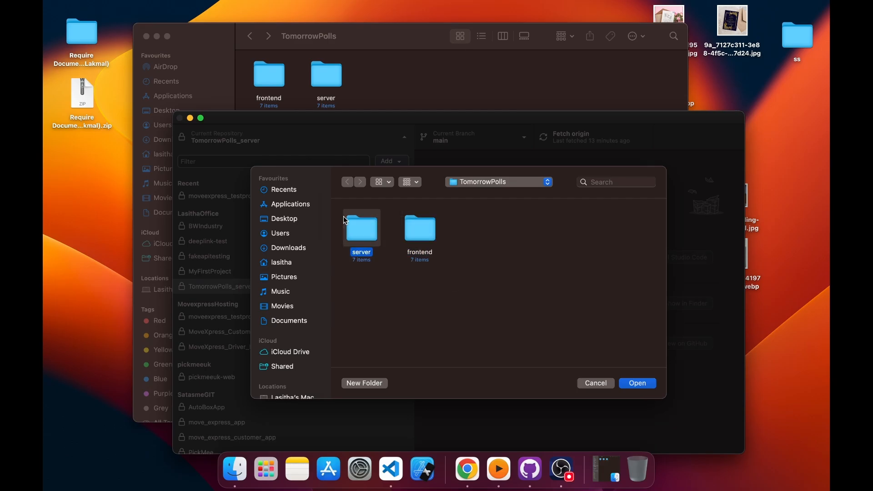
{"action": "left_click", "coordinate": [419, 246]}
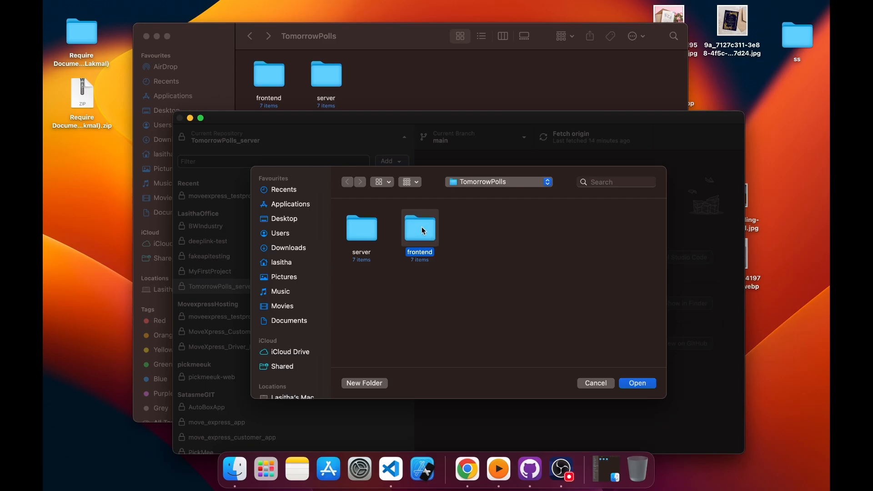
{"action": "left_click", "coordinate": [637, 383]}
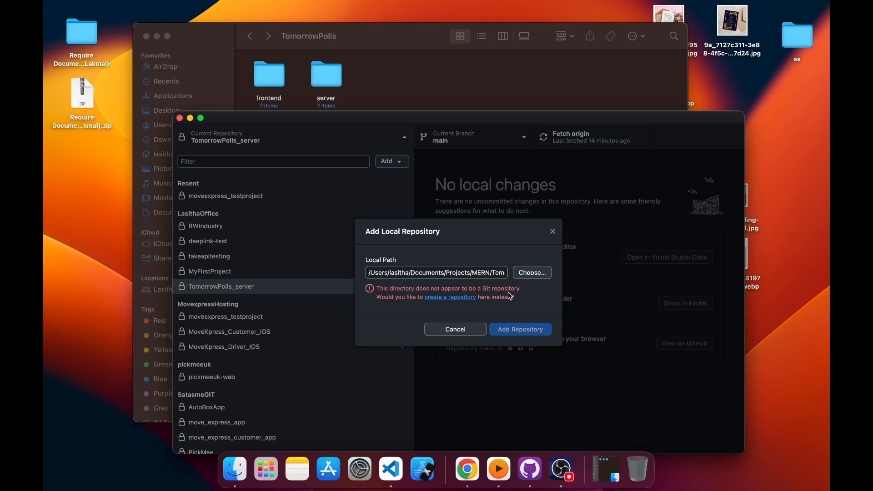
{"action": "left_click", "coordinate": [435, 301]}
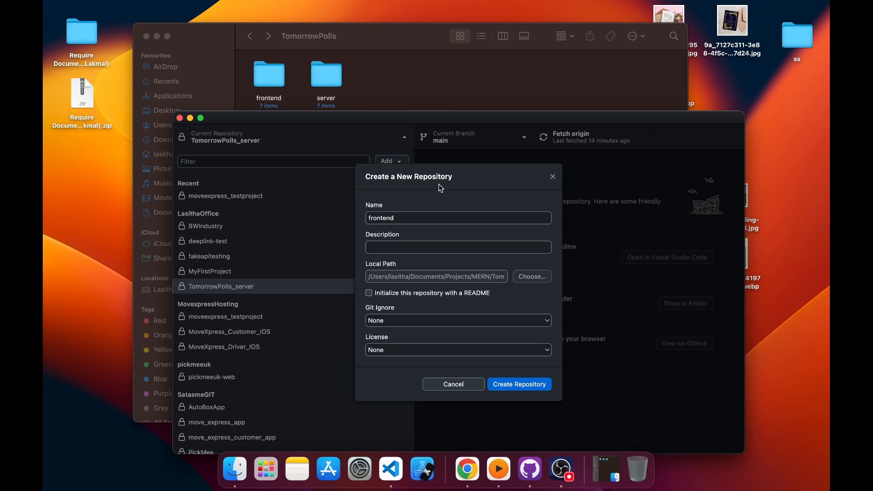
Review the frontend folder's contents in Finder and return to the new repository form in GitHub Desktop
{"action": "left_click", "coordinate": [365, 82]}
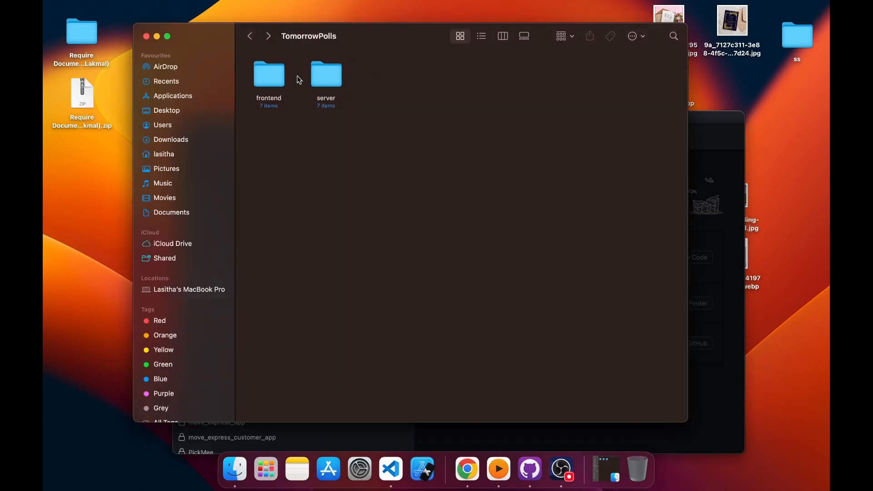
{"action": "double_click", "coordinate": [269, 79]}
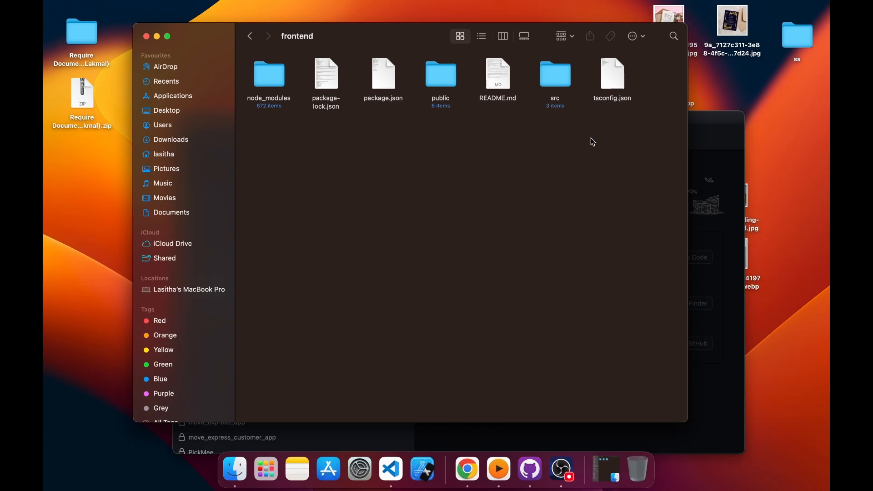
{"action": "left_click", "coordinate": [700, 139]}
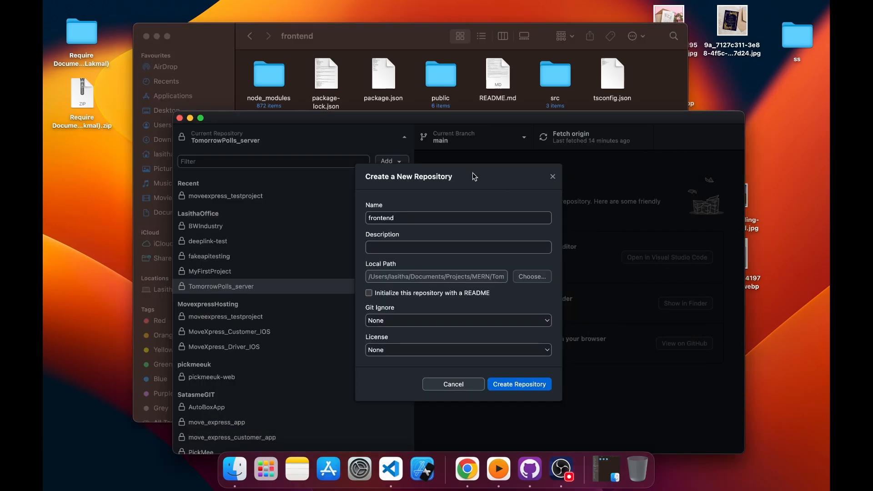
Name the new repository TommorowPolls_frontend and give it the description "Front end project"
{"action": "left_click", "coordinate": [370, 219]}
{"action": "type", "text": "TommorowPolls_"}
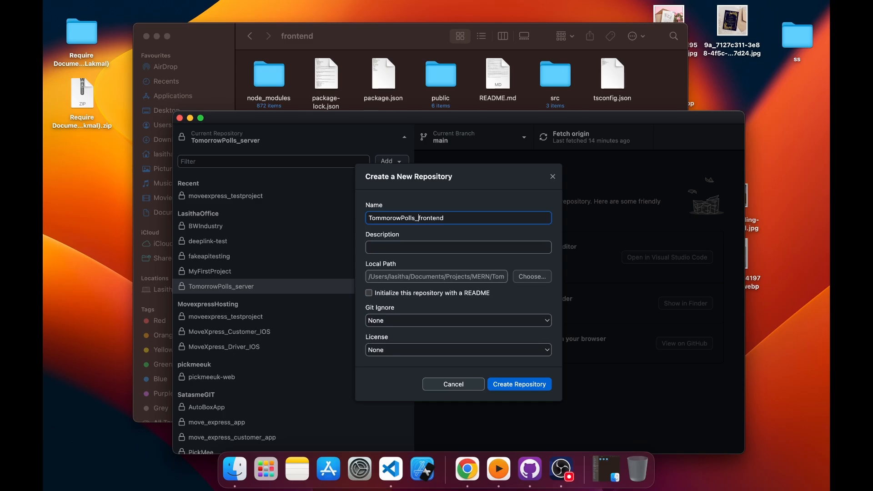
{"action": "left_click_drag", "start_coordinate": [418, 219], "coordinate": [448, 218]}
{"action": "left_click", "coordinate": [379, 247]}
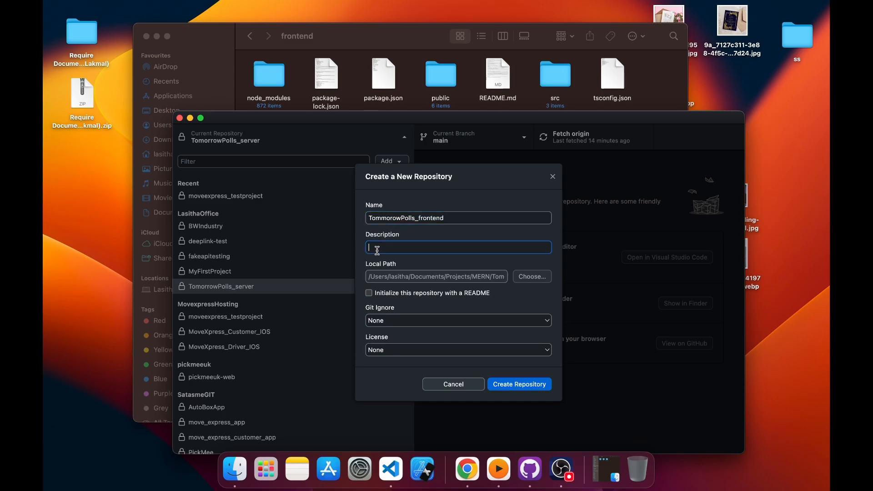
{"action": "type", "text": "Front end project"}
Set the repository's Git Ignore template to Node and create the repository
{"action": "left_click", "coordinate": [404, 321]}
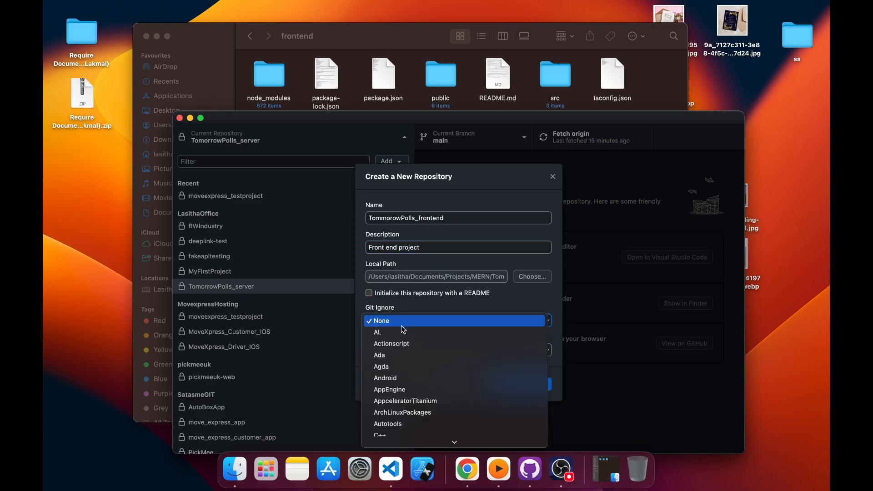
{"action": "scroll", "coordinate": [401, 362], "scroll_direction": "down", "scroll_amount": 20}
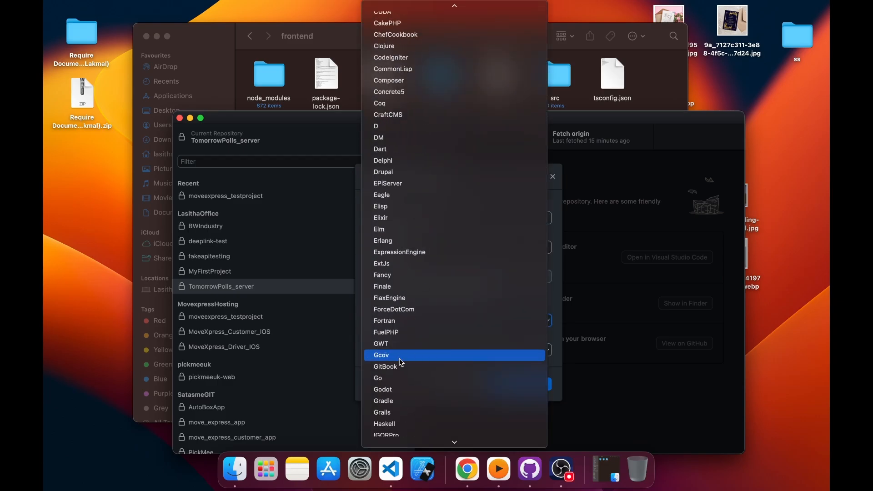
{"action": "scroll", "coordinate": [402, 362], "scroll_direction": "down", "scroll_amount": 10}
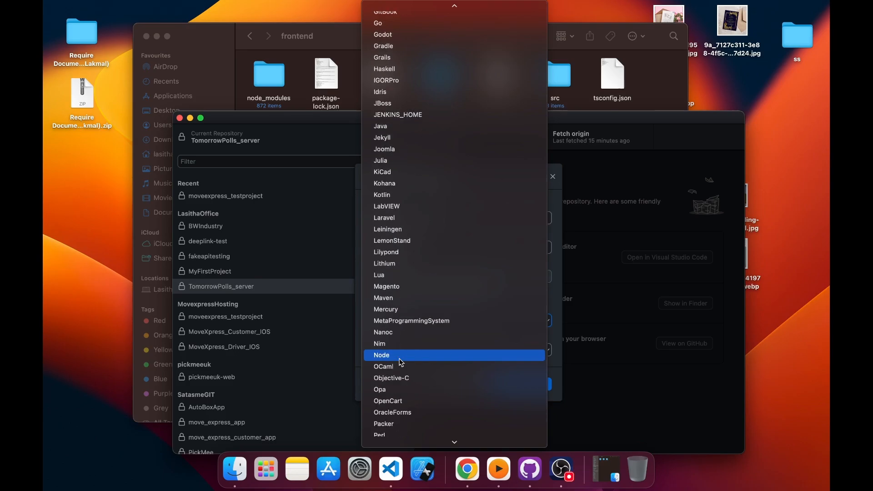
{"action": "left_click", "coordinate": [401, 359]}
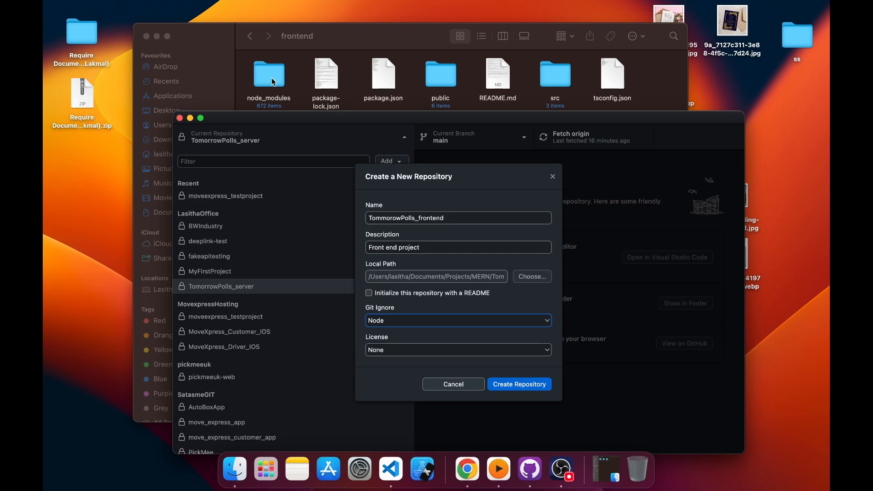
{"action": "left_click", "coordinate": [388, 326]}
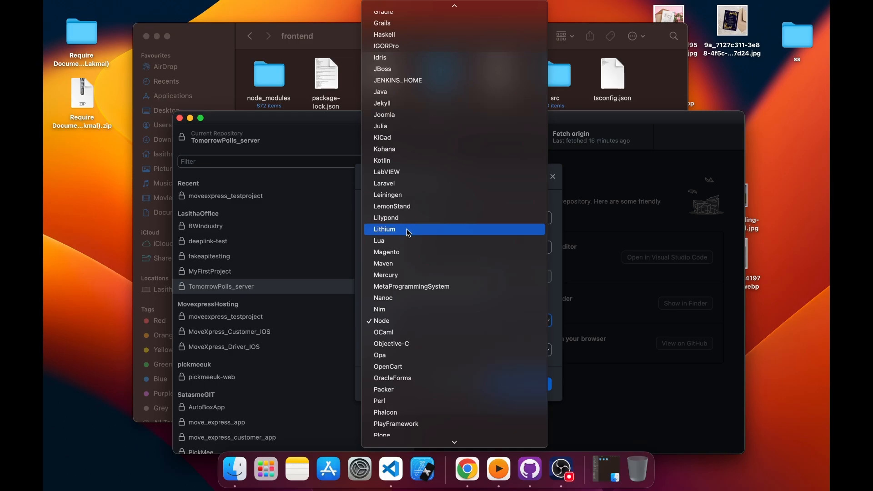
{"action": "left_click", "coordinate": [386, 325]}
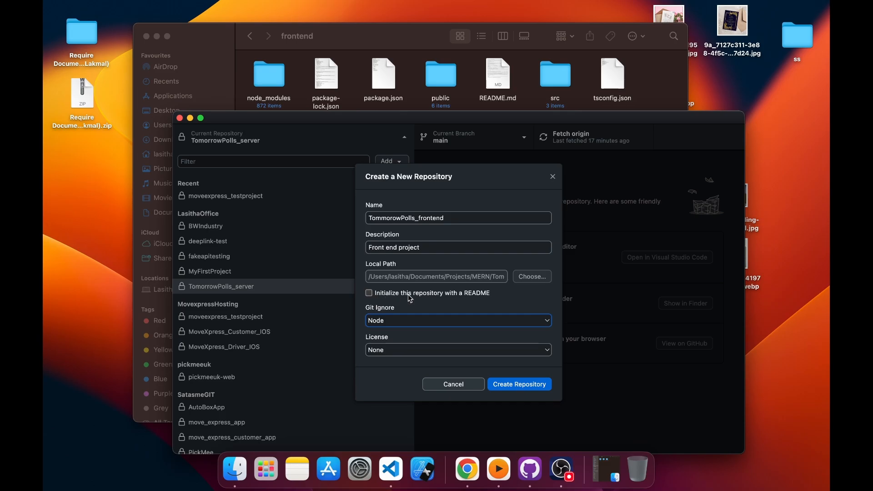
{"action": "left_click", "coordinate": [517, 387]}
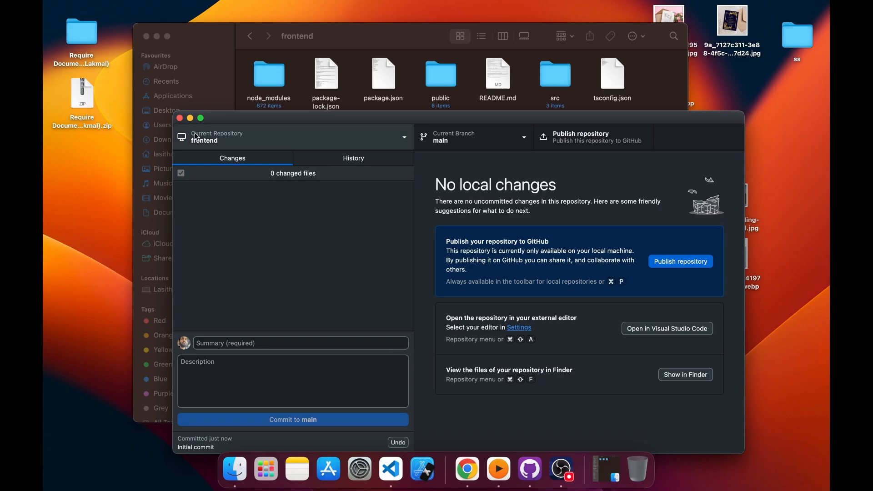
Inspect the .git, .gitattributes and .gitignore items in the frontend folder in Finder, and return to GitHub Desktop
{"action": "left_click", "coordinate": [190, 118]}
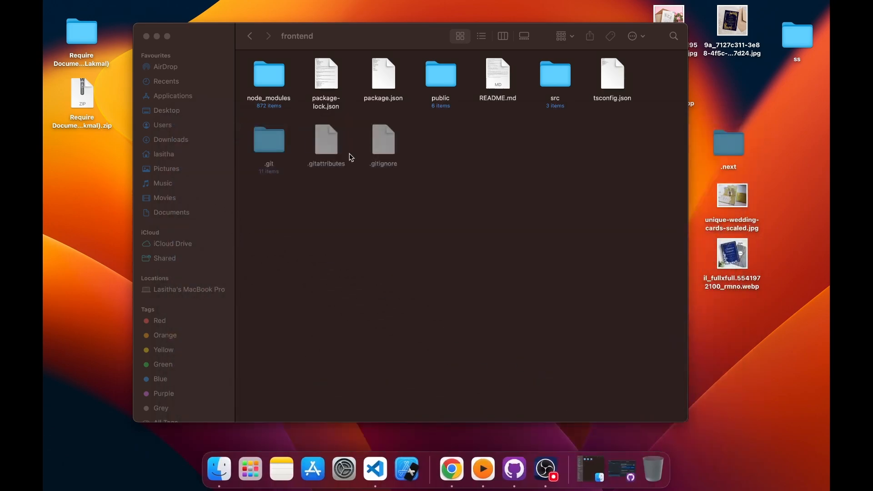
{"action": "left_click", "coordinate": [406, 187]}
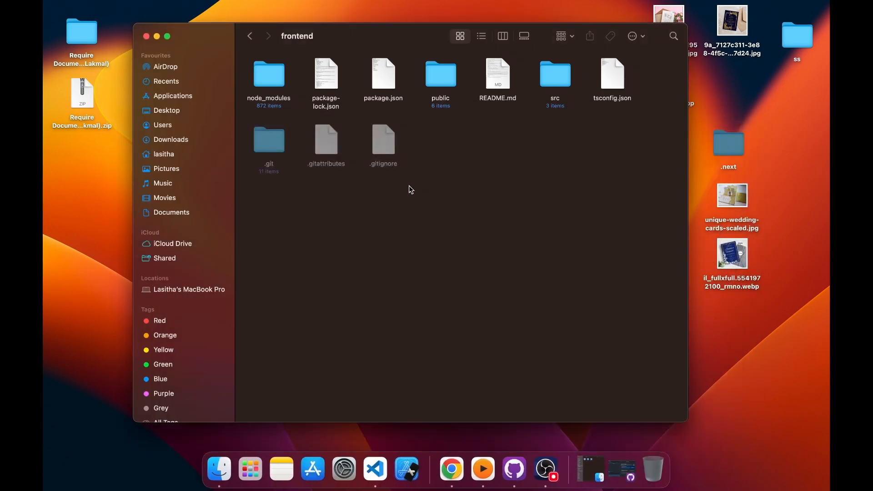
{"action": "left_click", "coordinate": [272, 152]}
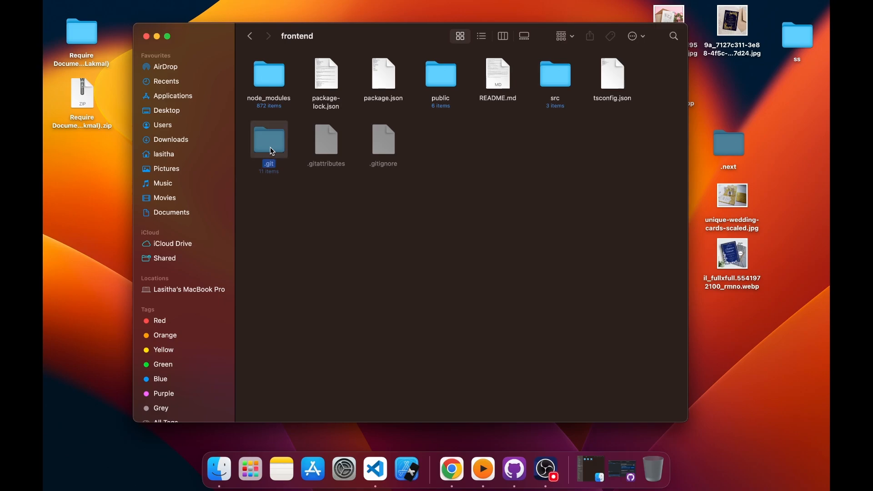
{"action": "left_click_drag", "start_coordinate": [417, 185], "coordinate": [251, 140]}
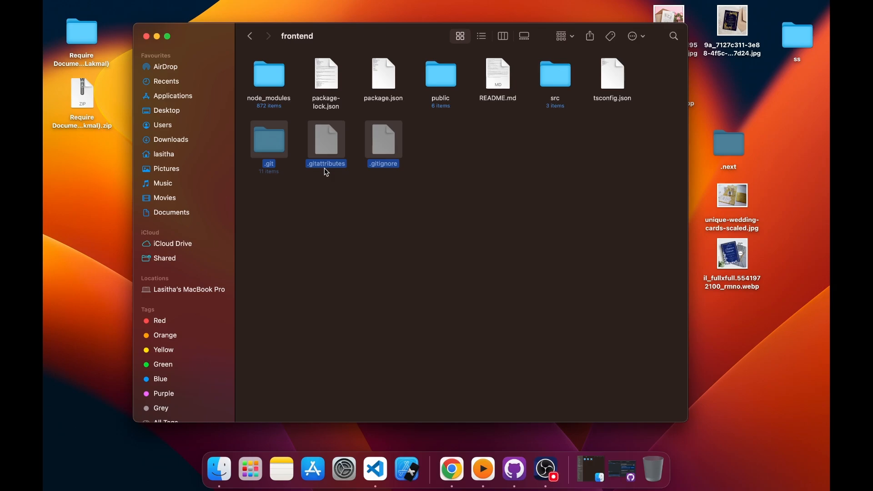
{"action": "left_click_drag", "start_coordinate": [282, 213], "coordinate": [390, 133]}
{"action": "left_click", "coordinate": [623, 466]}
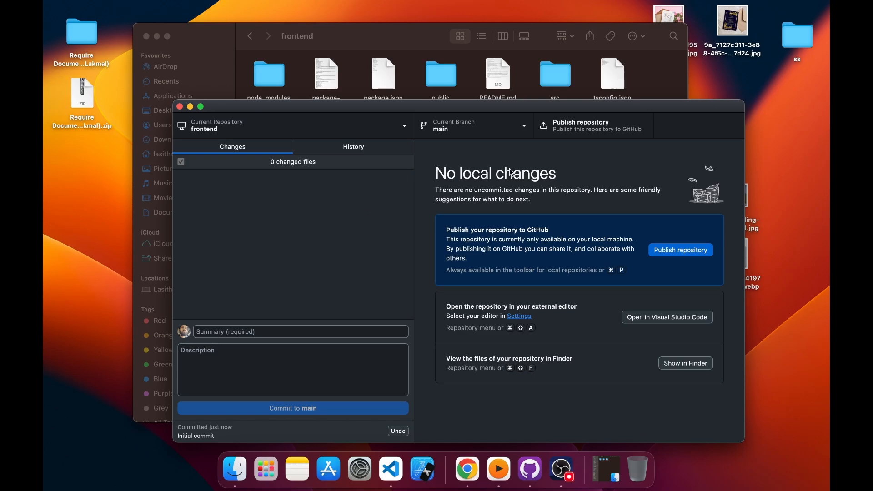
Publish the repository to GitHub.com as a private repository named TomorrowPolls_frontend
{"action": "left_click", "coordinate": [682, 252]}
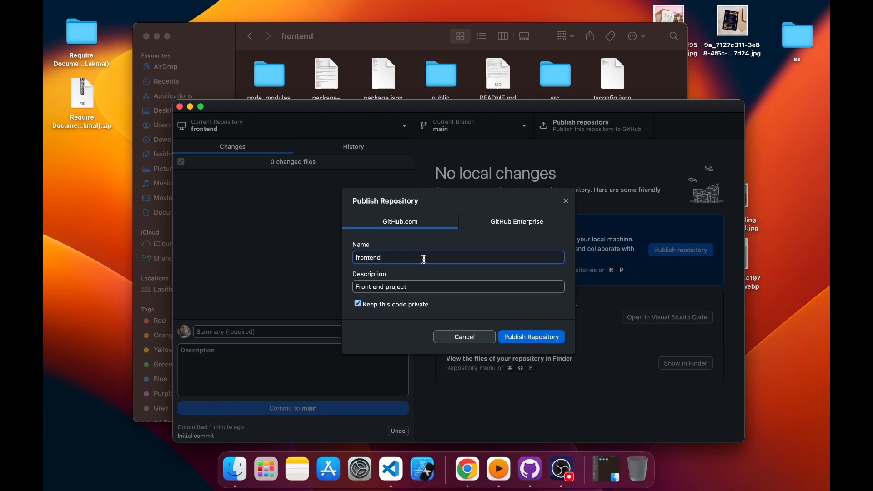
{"action": "double_click", "coordinate": [403, 261]}
{"action": "type", "text": "T"}
{"action": "type", "text": "o"}
{"action": "type", "text": "mo"}
{"action": "key", "text": "BackSpace"}
{"action": "type", "text": "orrowPolls_frontend"}
{"action": "left_click", "coordinate": [515, 339]}
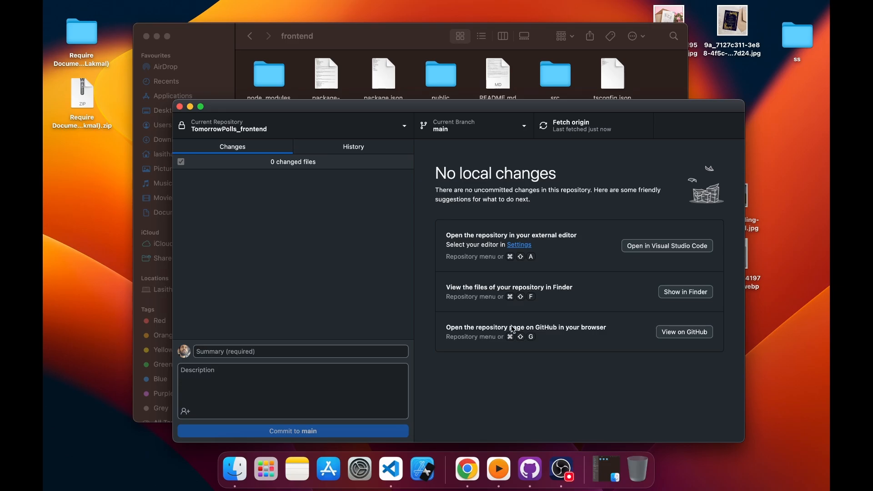
Switch to Chrome, maximise the GitHub window and go from the profile page to the GitHub home dashboard
{"action": "mouse_move", "coordinate": [437, 109]}
{"action": "left_mouse_down"}
{"action": "mouse_move", "coordinate": [435, 92]}
{"action": "mouse_move", "coordinate": [434, 99]}
{"action": "left_mouse_up"}
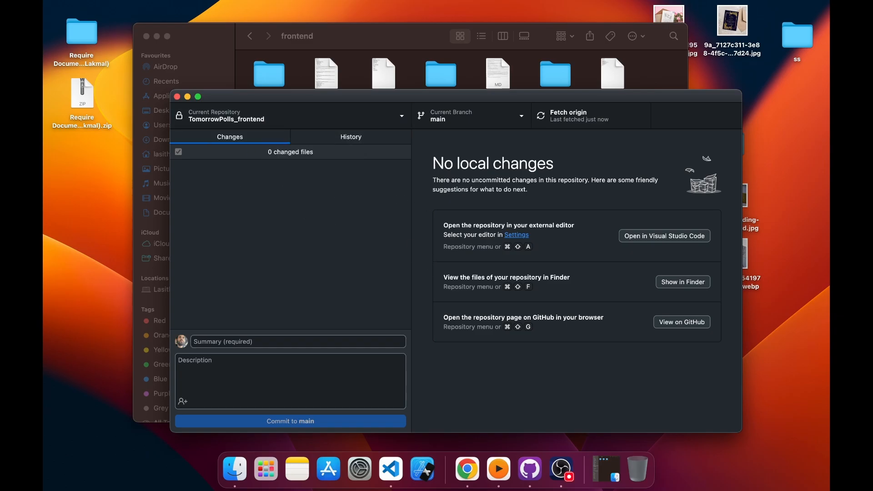
{"action": "key", "text": "super+Tab"}
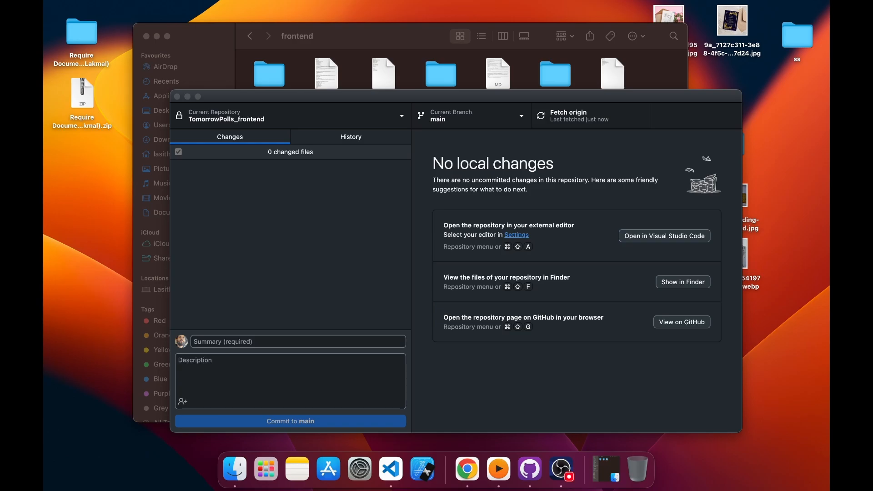
{"action": "key", "text": "super+shift+g"}
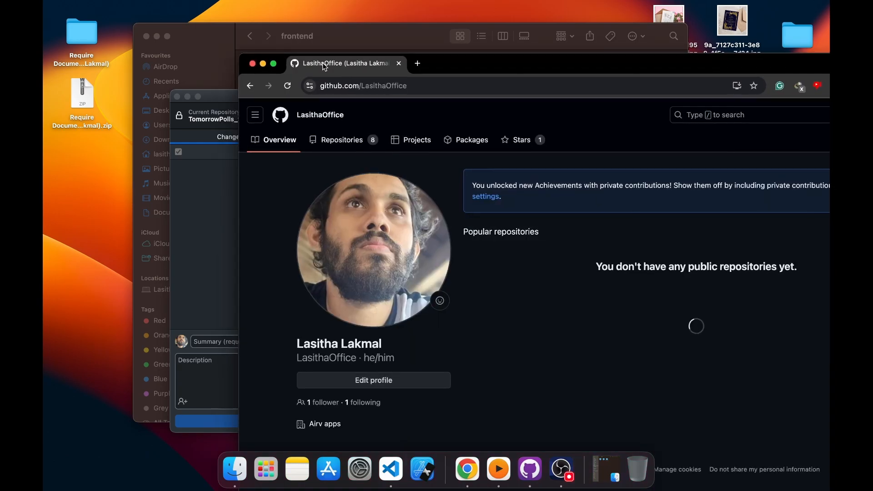
{"action": "double_click", "coordinate": [501, 67]}
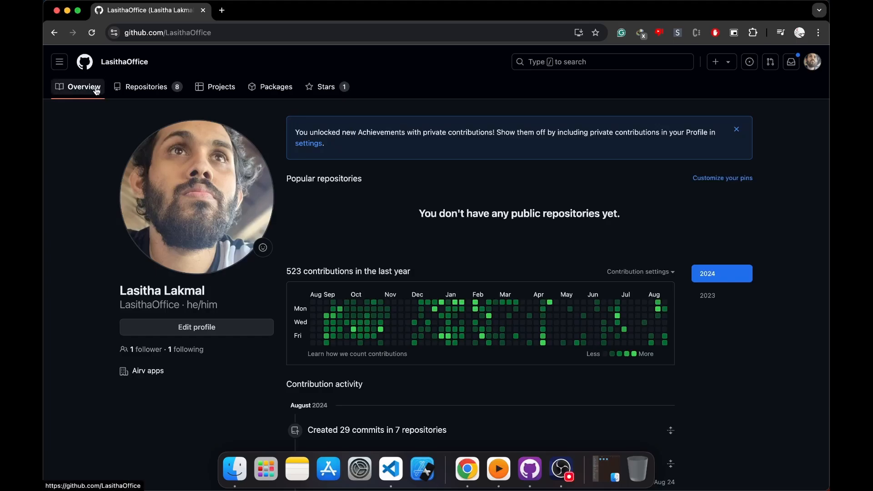
{"action": "left_click", "coordinate": [61, 65]}
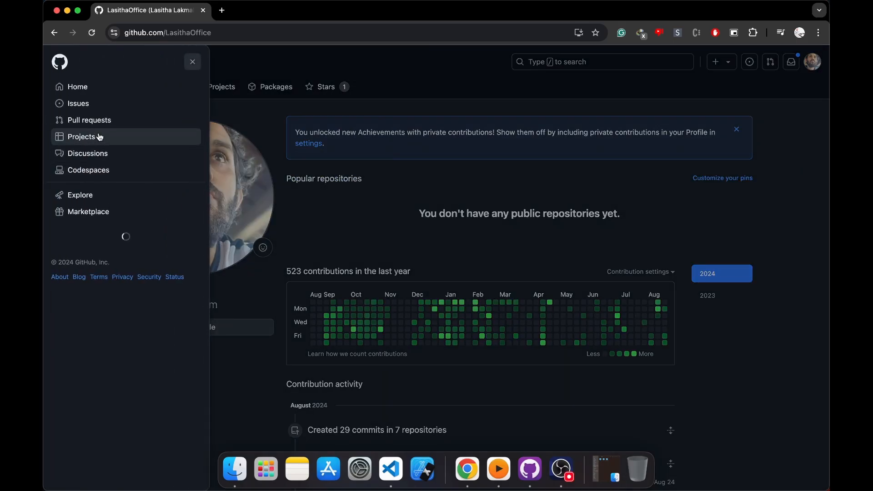
{"action": "left_click", "coordinate": [95, 94]}
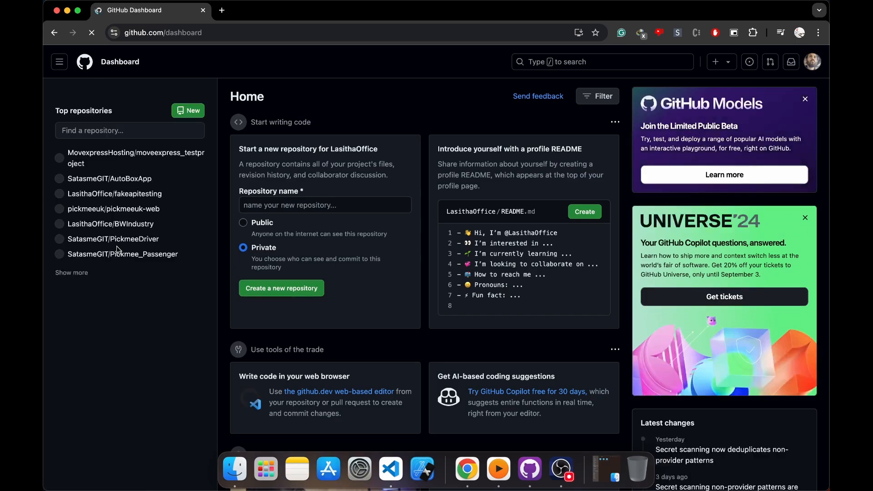
Expand the top repositories list, open TomorrowPolls_frontend to review its published files, and minimise the browser
{"action": "left_click", "coordinate": [76, 275]}
{"action": "scroll", "coordinate": [92, 300], "scroll_direction": "down", "scroll_amount": 10}
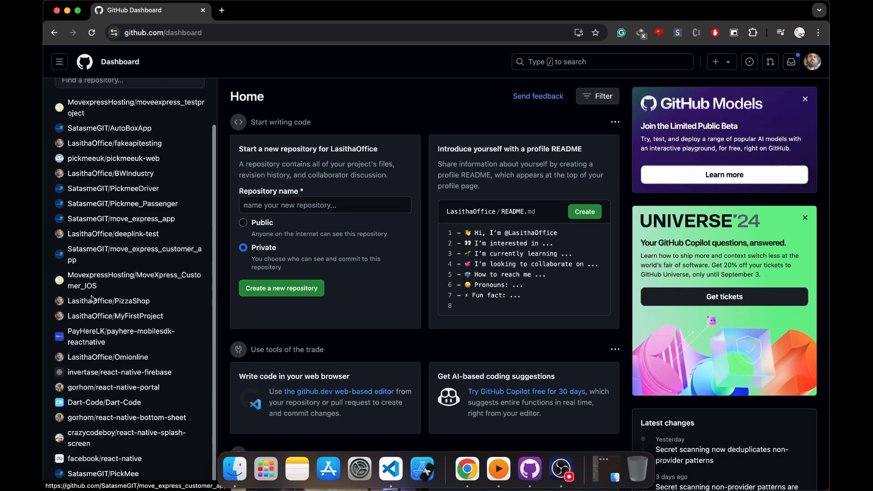
{"action": "scroll", "coordinate": [174, 477], "scroll_direction": "down", "scroll_amount": 3}
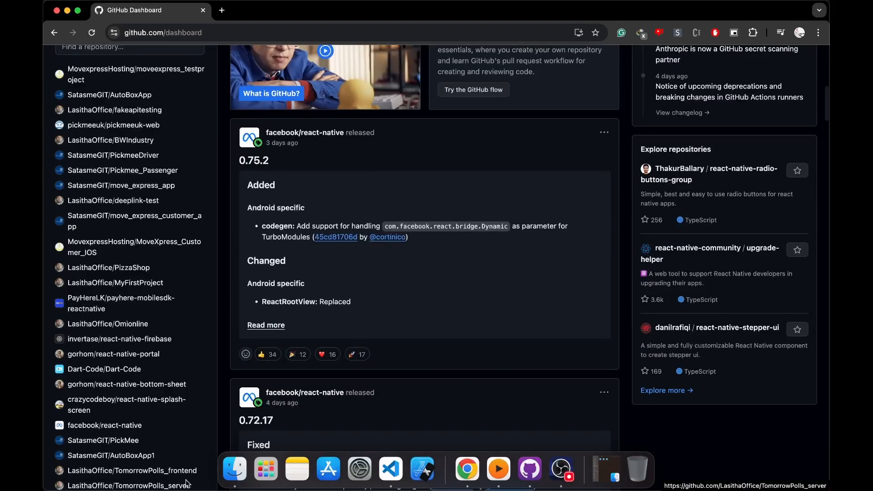
{"action": "mouse_move", "coordinate": [157, 486]}
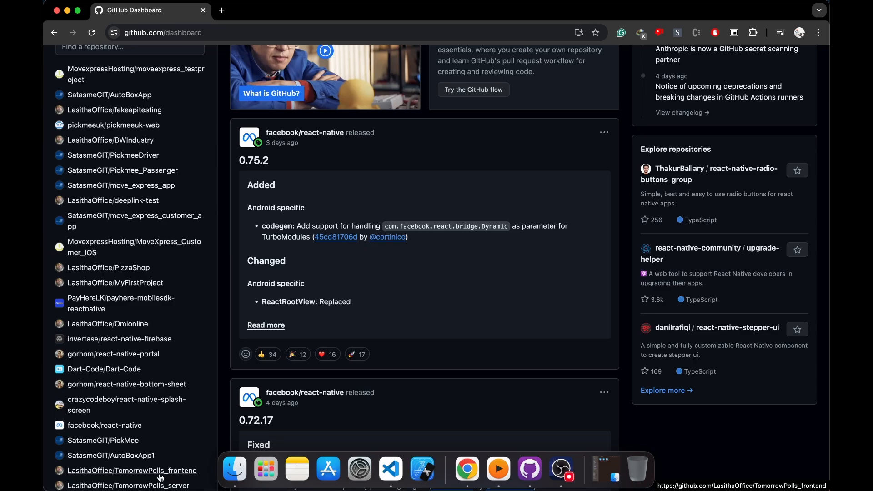
{"action": "left_click", "coordinate": [160, 471]}
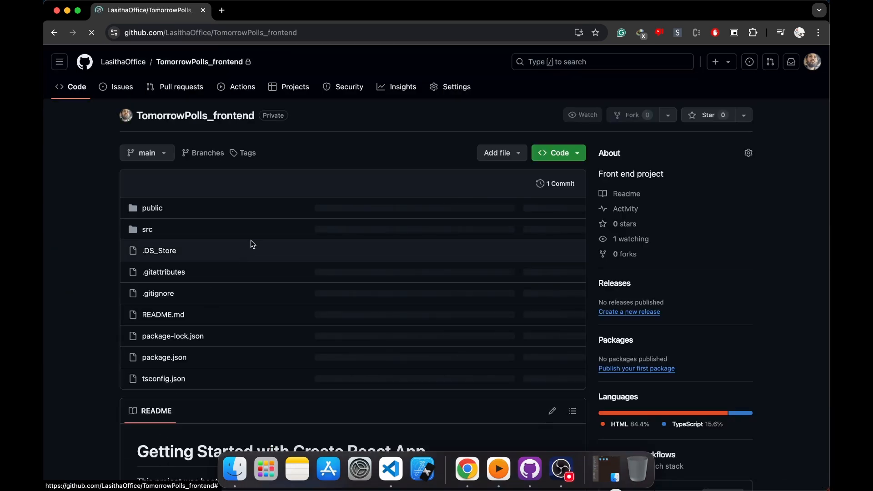
{"action": "scroll", "coordinate": [185, 240], "scroll_direction": "down", "scroll_amount": 3}
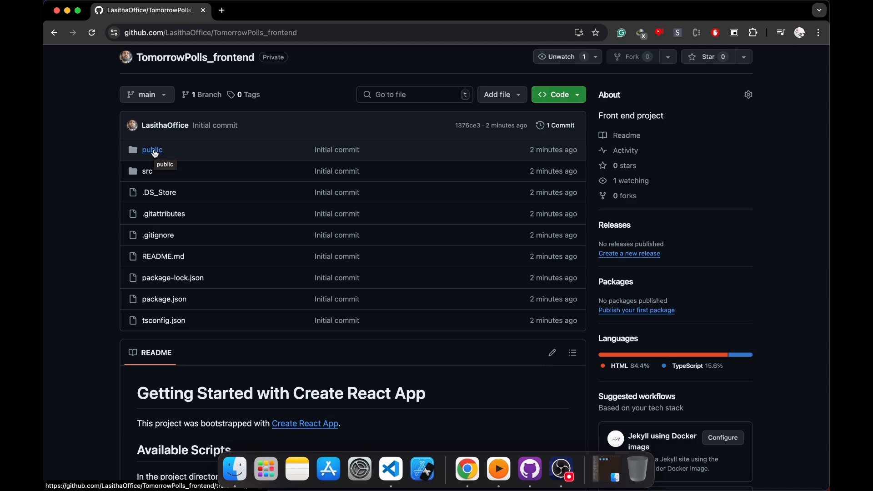
{"action": "scroll", "coordinate": [307, 229], "scroll_direction": "up", "scroll_amount": 1}
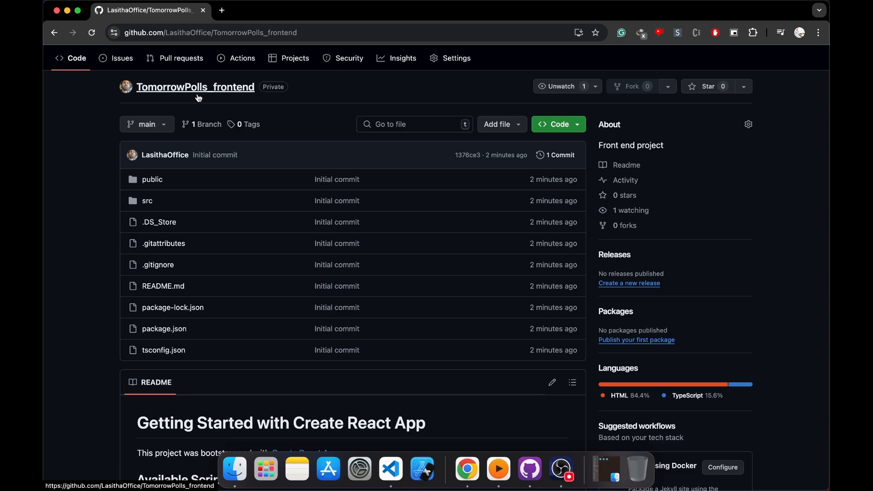
{"action": "left_click", "coordinate": [67, 10]}
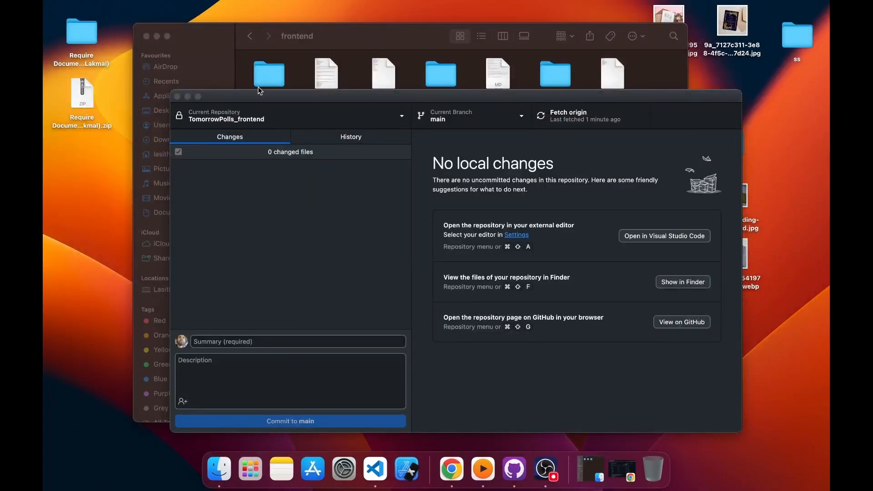
Compare the frontend folder in Finder with the GitHub Desktop repository, and look inside its public folder
{"action": "left_click", "coordinate": [293, 58]}
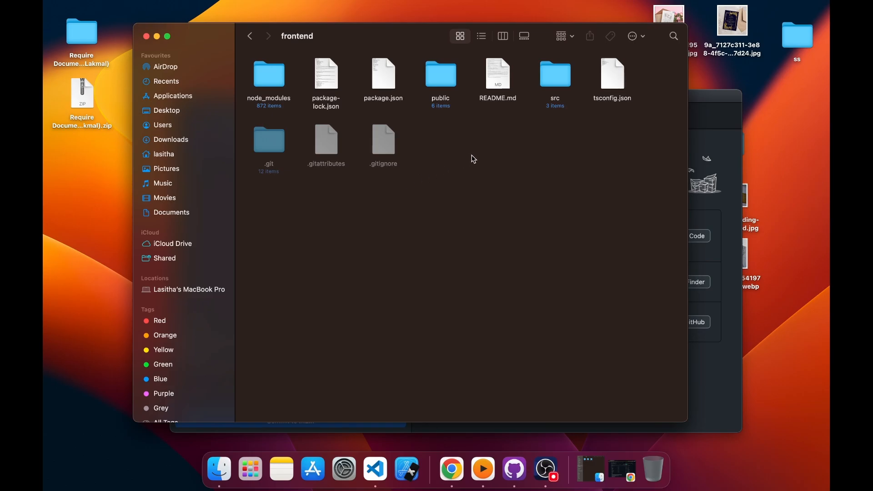
{"action": "left_click", "coordinate": [728, 122]}
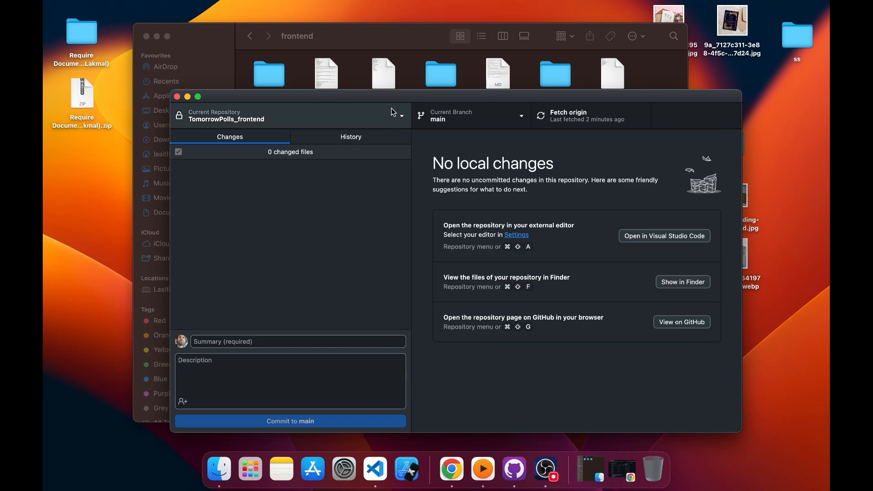
{"action": "left_click", "coordinate": [657, 86]}
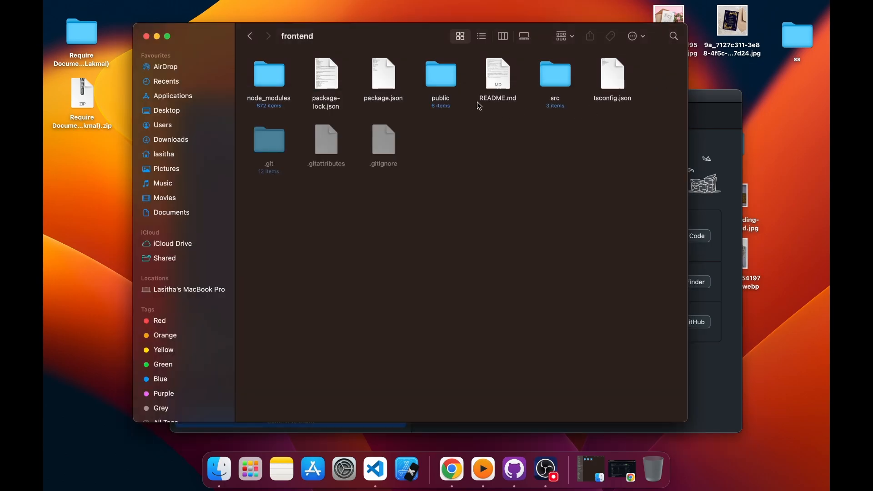
{"action": "left_click", "coordinate": [442, 107]}
{"action": "double_click", "coordinate": [444, 112]}
{"action": "right_click", "coordinate": [409, 196]}
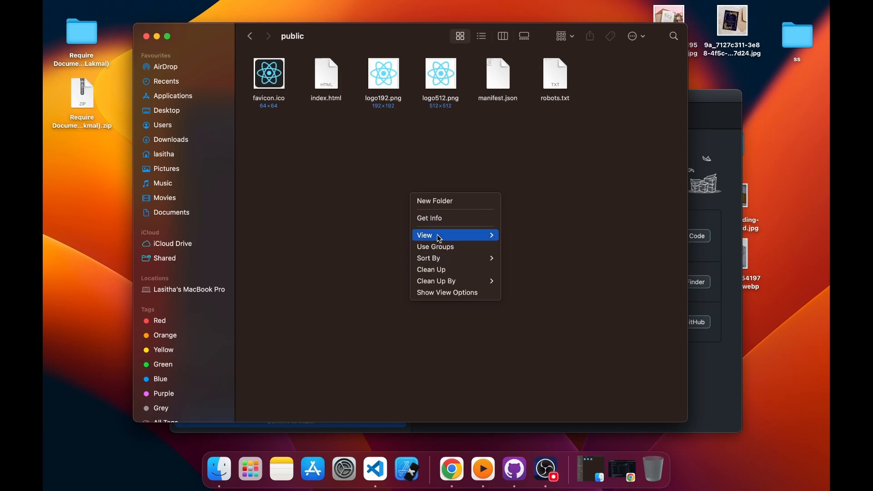
{"action": "left_click", "coordinate": [417, 175]}
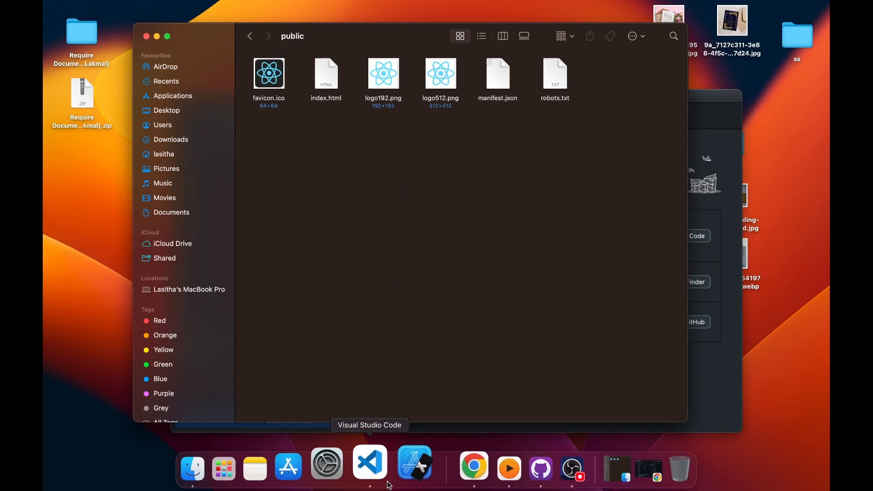
Switch to the frontend project in Visual Studio Code and create a file named Hello.ts in the src folder
{"action": "left_click", "coordinate": [372, 466]}
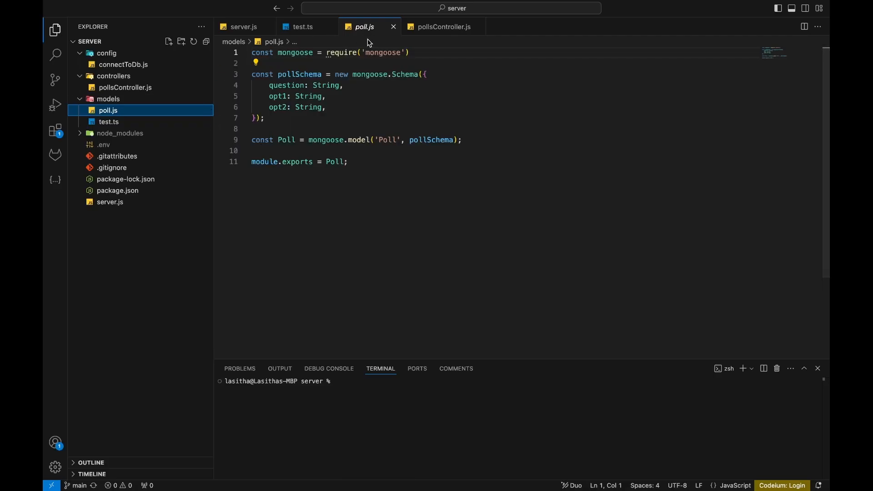
{"action": "key", "text": "ctrl+Right"}
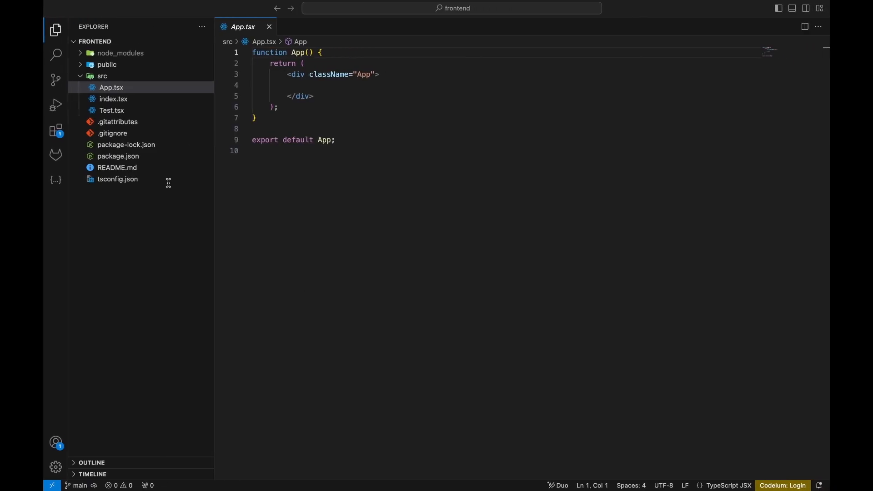
{"action": "left_click", "coordinate": [132, 76]}
{"action": "right_click", "coordinate": [132, 77]}
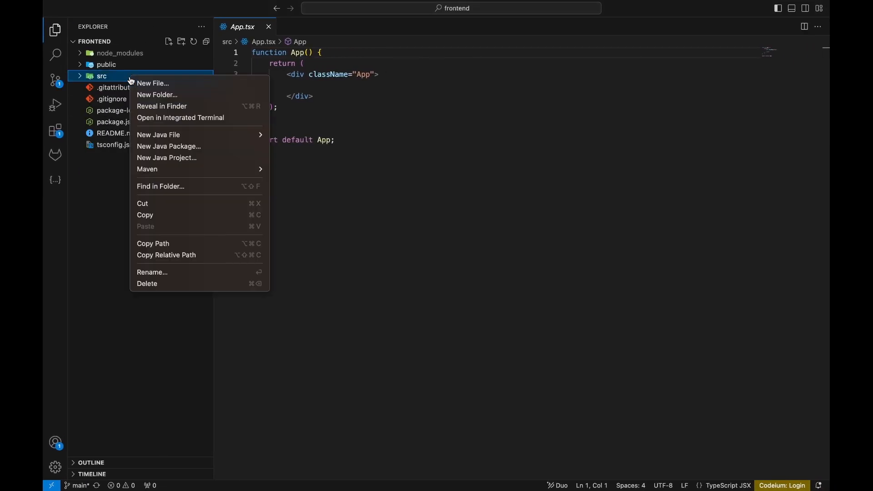
{"action": "left_click", "coordinate": [169, 85]}
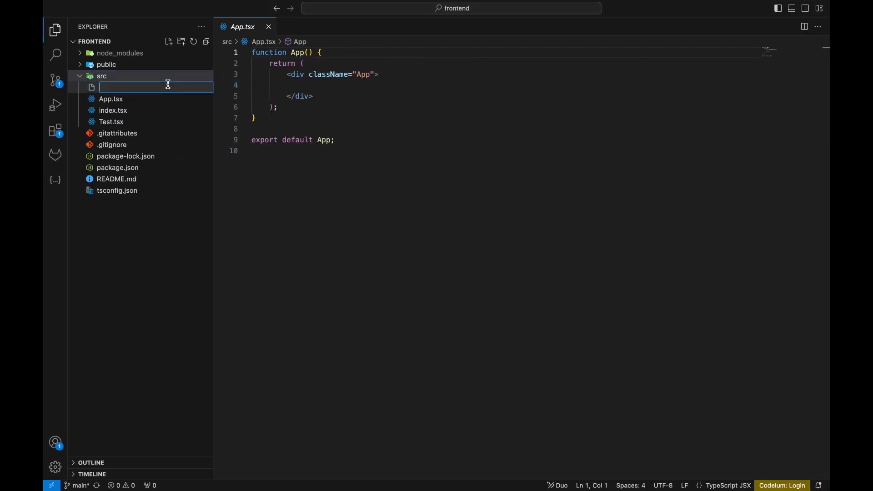
{"action": "type", "text": "Hello.ts"}
{"action": "key", "text": "Return"}
{"action": "left_click", "coordinate": [157, 241]}
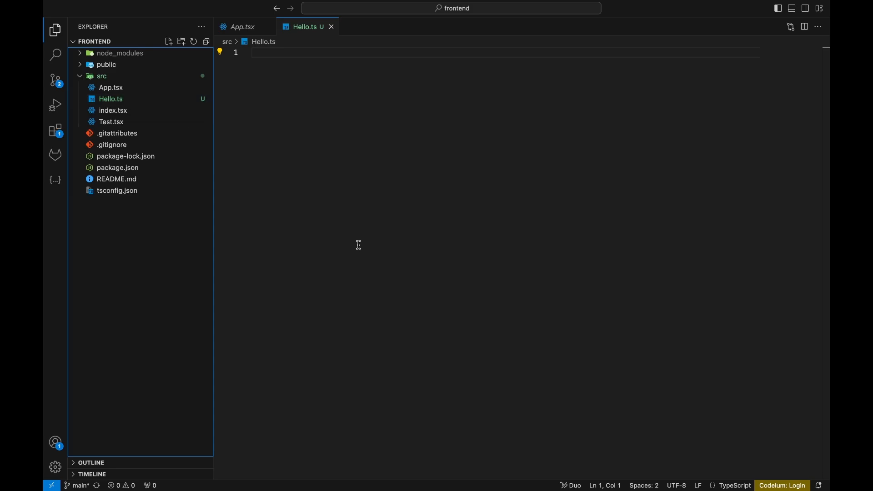
Return to GitHub Desktop and review the pending changes to .DS_Store and src/Hello.ts
{"action": "key", "text": "ctrl+Left"}
{"action": "key", "text": "ctrl+Left"}
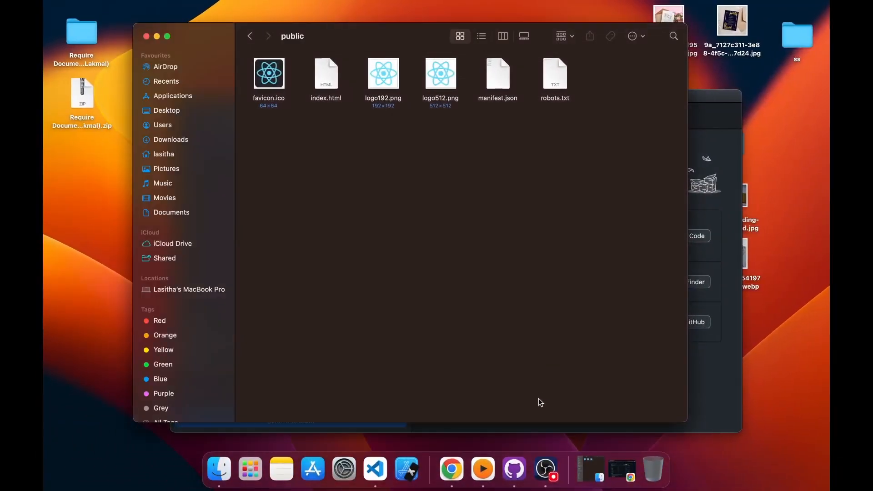
{"action": "left_click", "coordinate": [514, 475]}
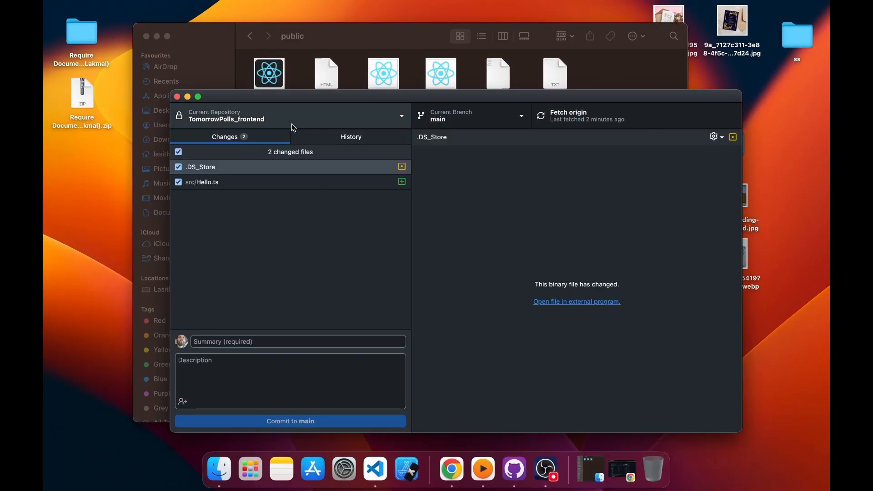
{"action": "left_click_drag", "start_coordinate": [314, 102], "coordinate": [287, 87]}
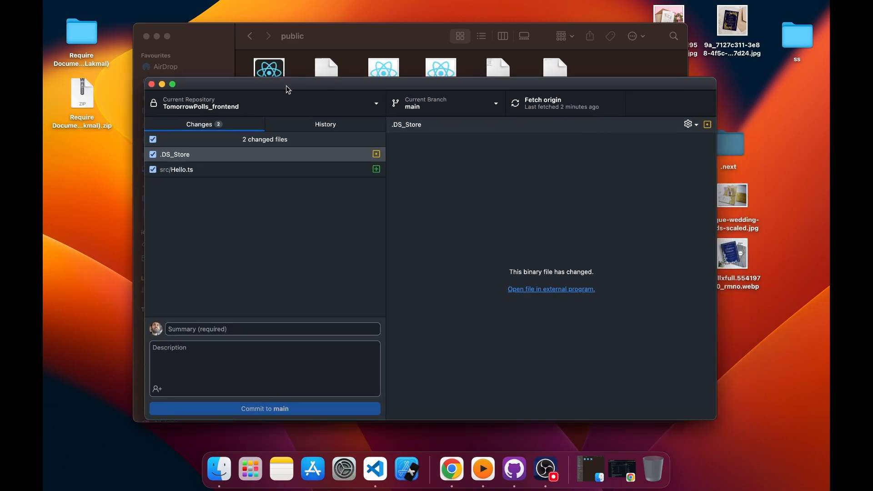
{"action": "left_click", "coordinate": [261, 171]}
{"action": "left_click", "coordinate": [266, 161]}
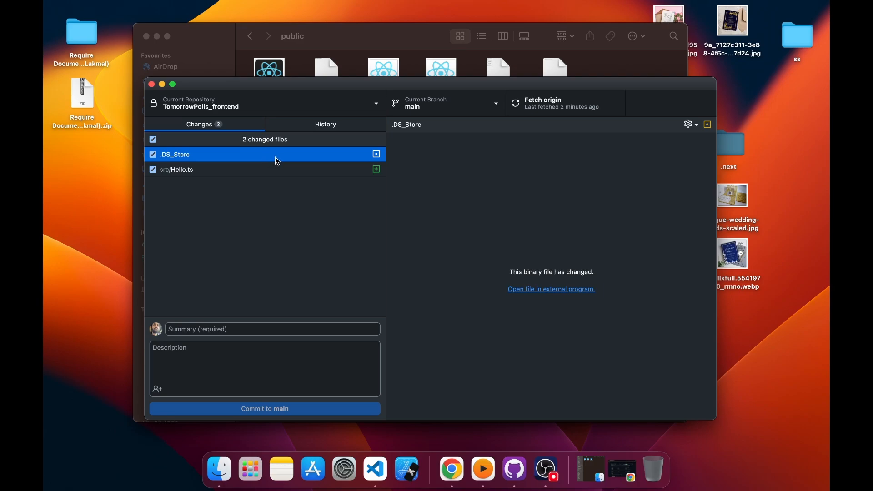
{"action": "left_click", "coordinate": [184, 173]}
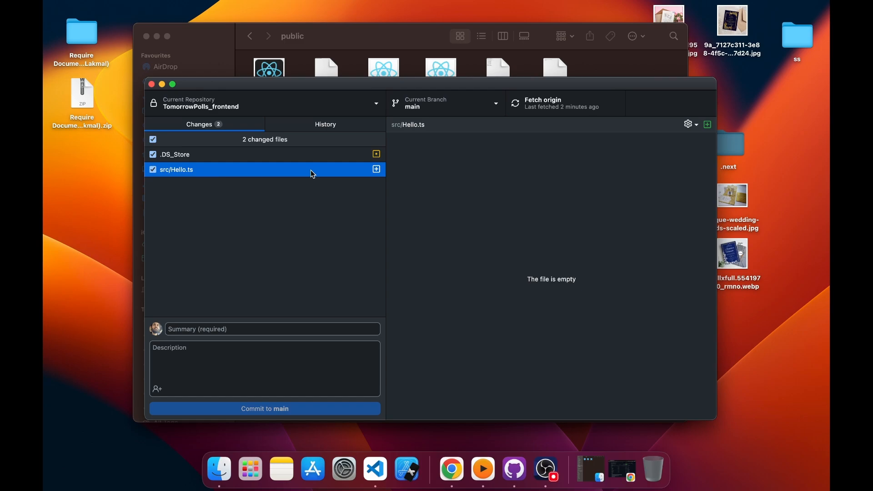
Commit the changed files to main with the summary "created Hello.ts" and push the commit to origin
{"action": "left_click", "coordinate": [262, 328]}
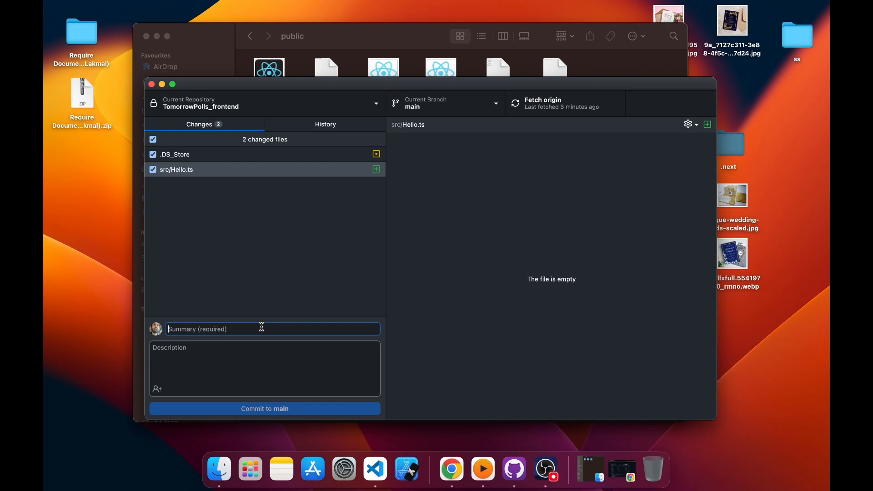
{"action": "type", "text": "created Hello.ts"}
{"action": "left_click", "coordinate": [287, 409]}
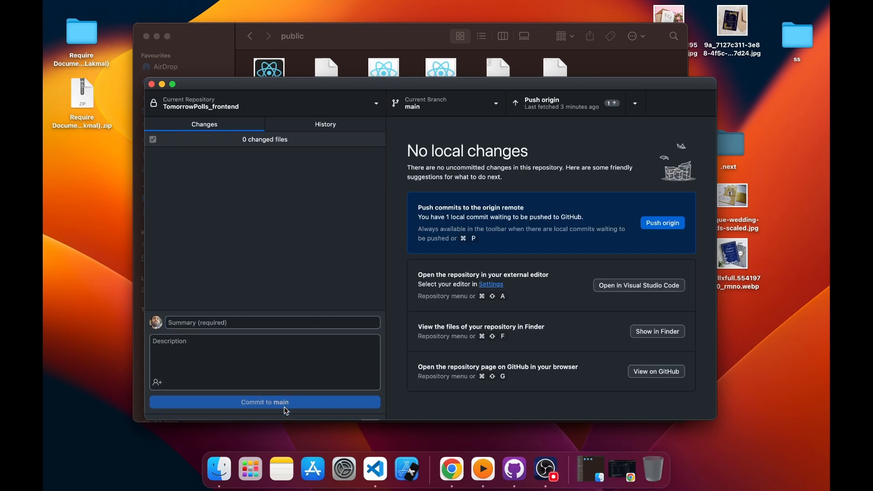
{"action": "left_click", "coordinate": [651, 228]}
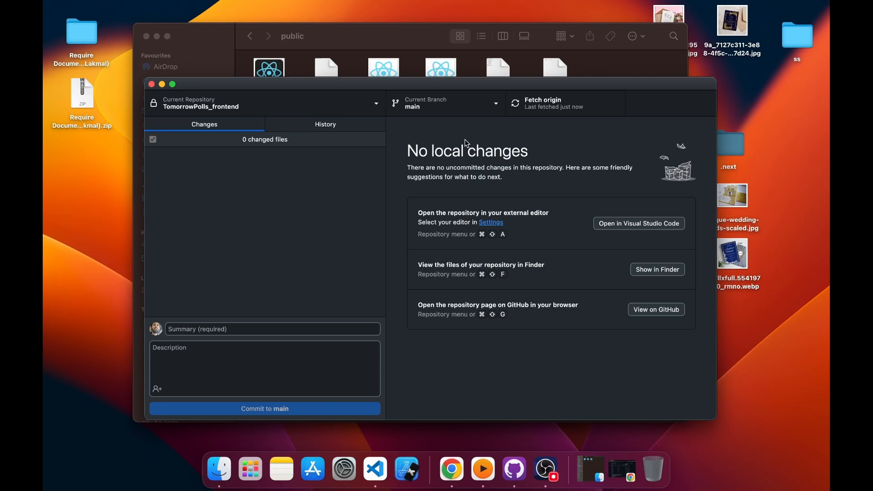
Open the list of branches for the TomorrowPolls_frontend repository
{"action": "left_click", "coordinate": [478, 111]}
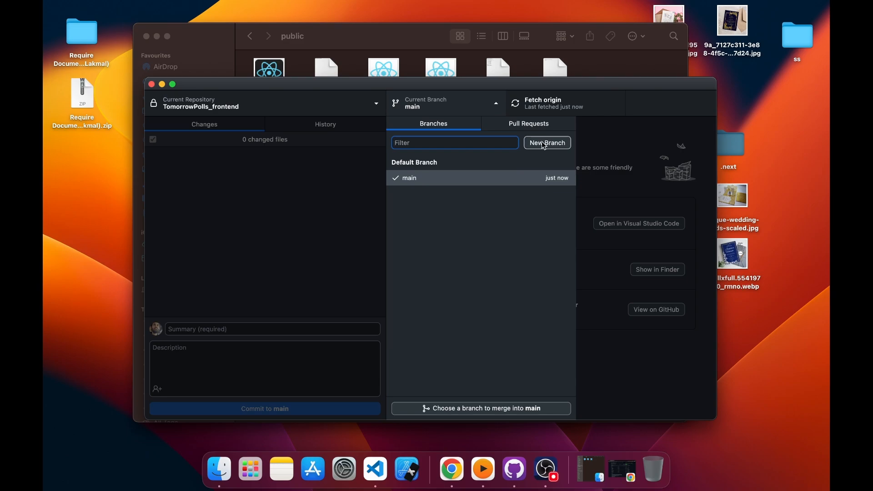